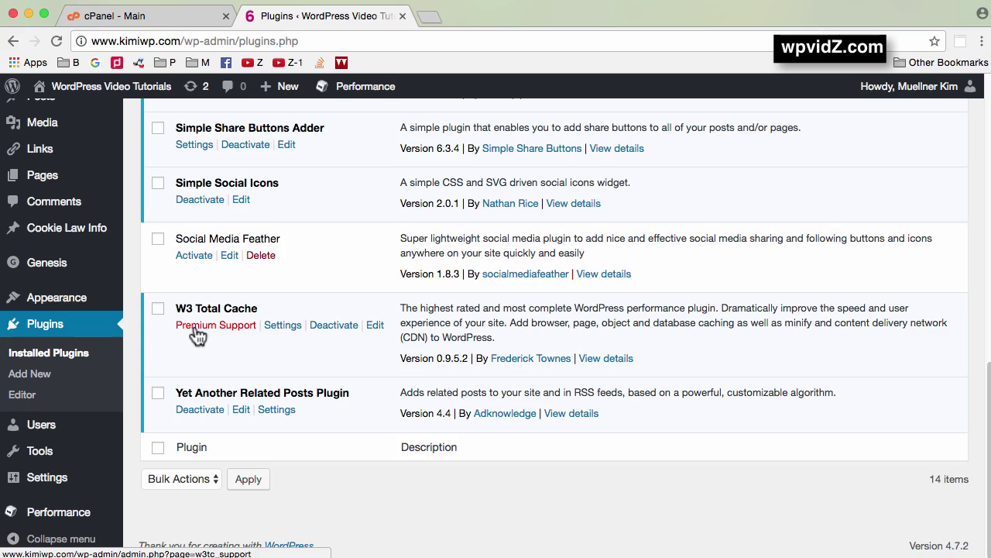
Step: Open the W3 Total Cache general settings and export the active configuration as a download
left_click(273, 328)
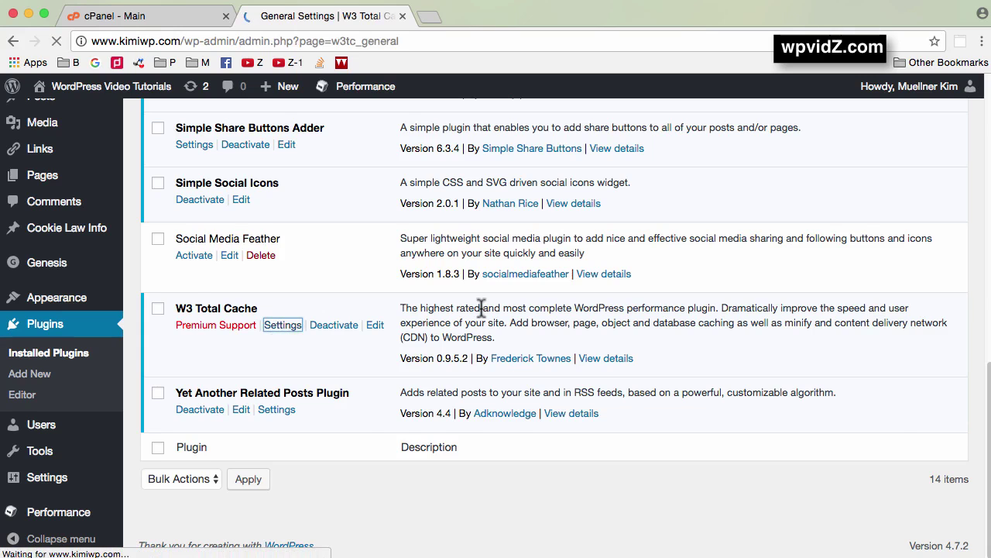
scroll(478, 325, "down", 5)
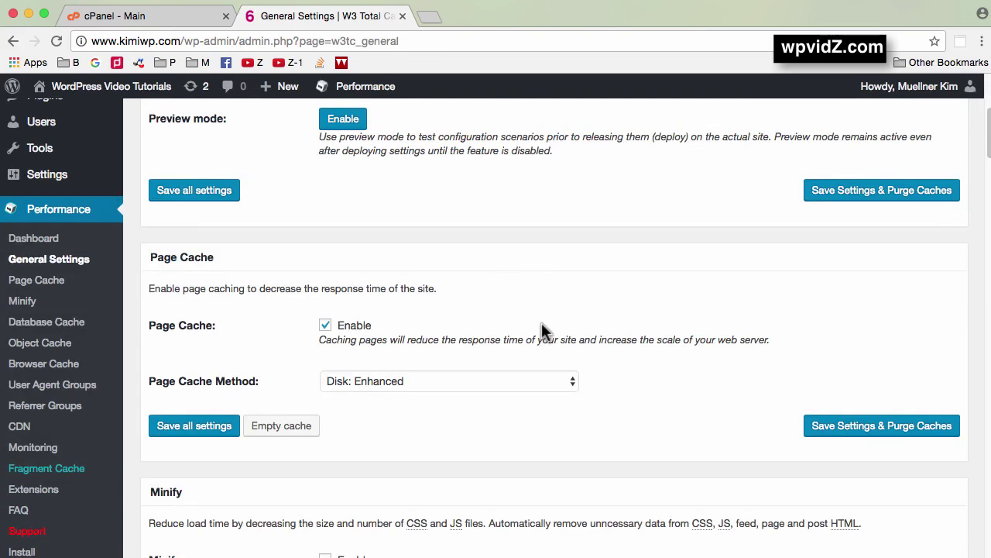
scroll(541, 330, "down", 10)
scroll(541, 329, "down", 15)
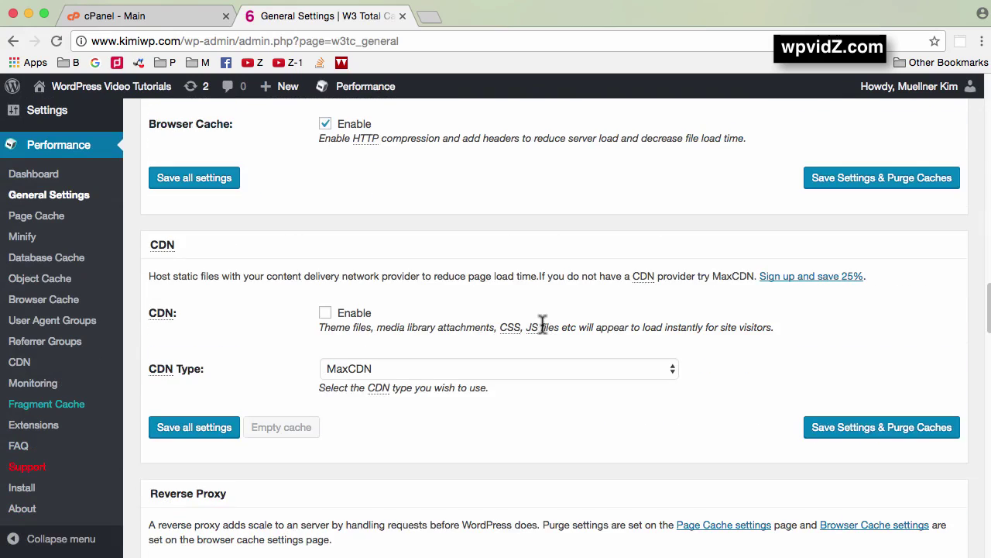
scroll(545, 332, "down", 8)
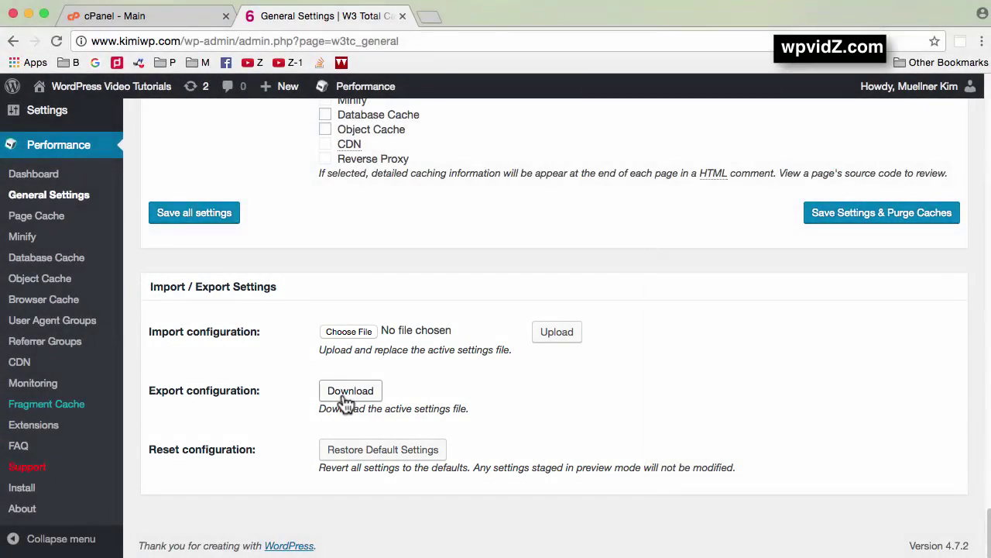
left_click(347, 397)
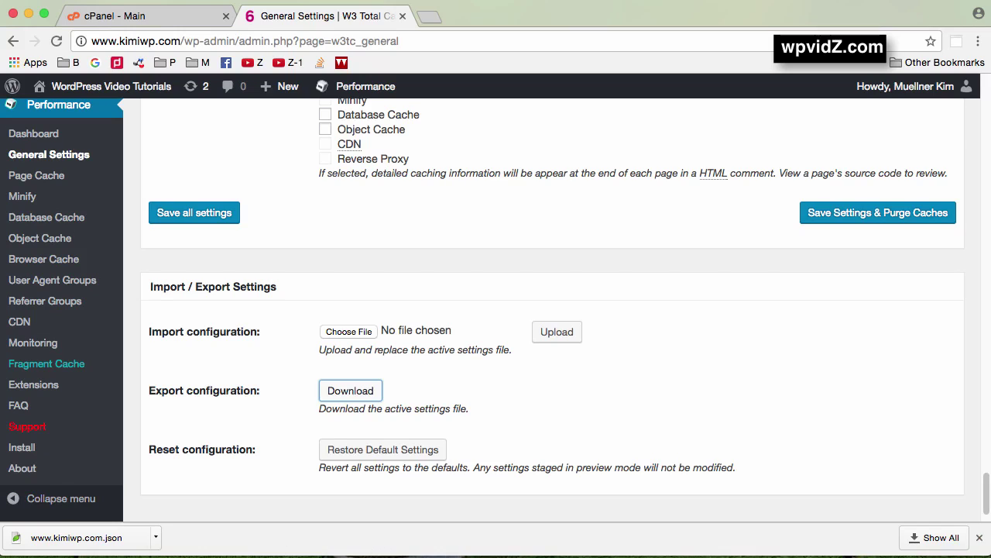
left_click_drag(987, 553, 988, 501)
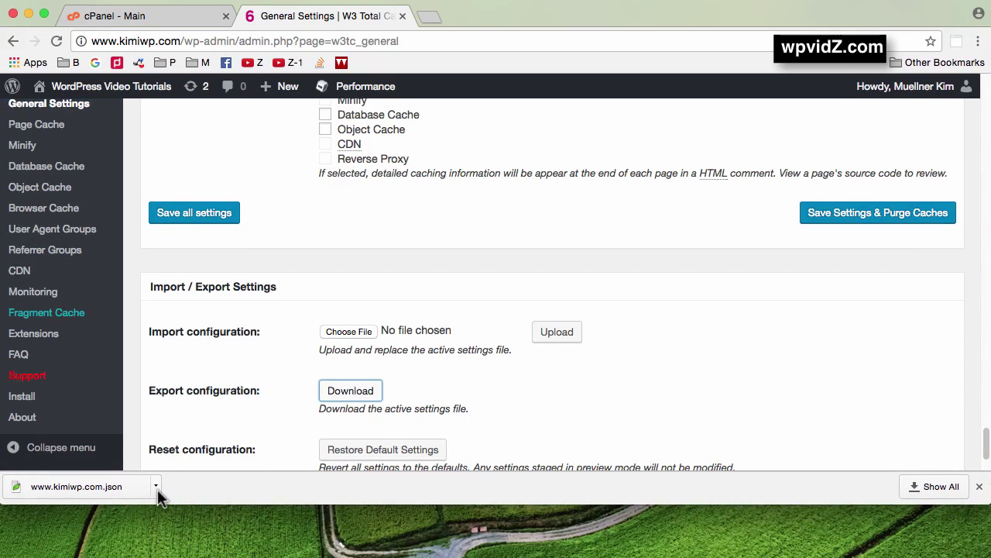
left_click(157, 488)
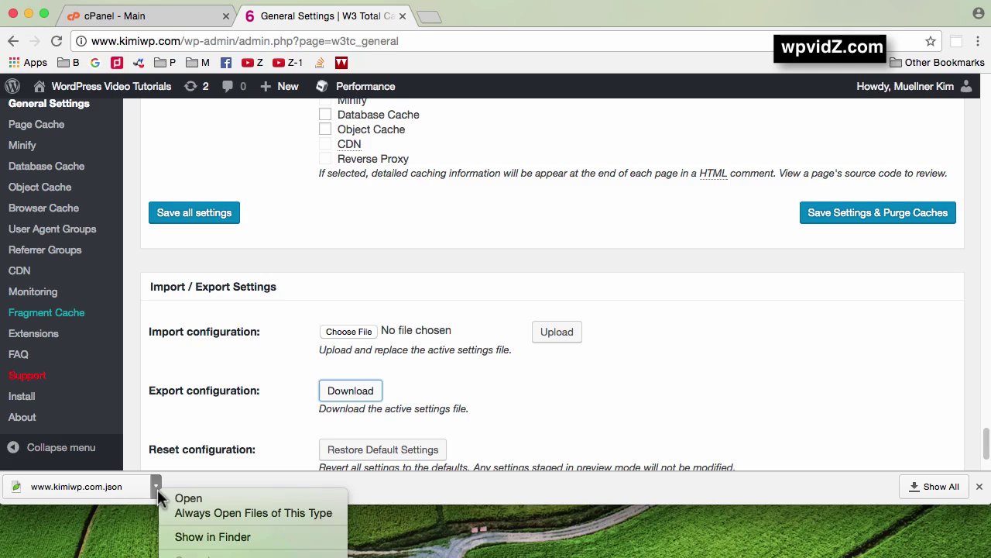
left_click(199, 536)
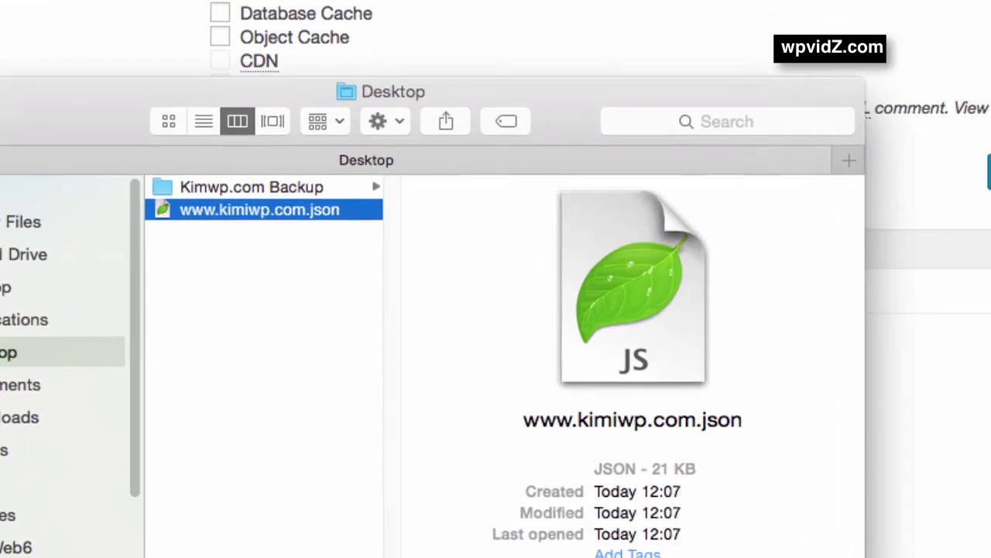
left_click_drag(431, 486, 577, 487)
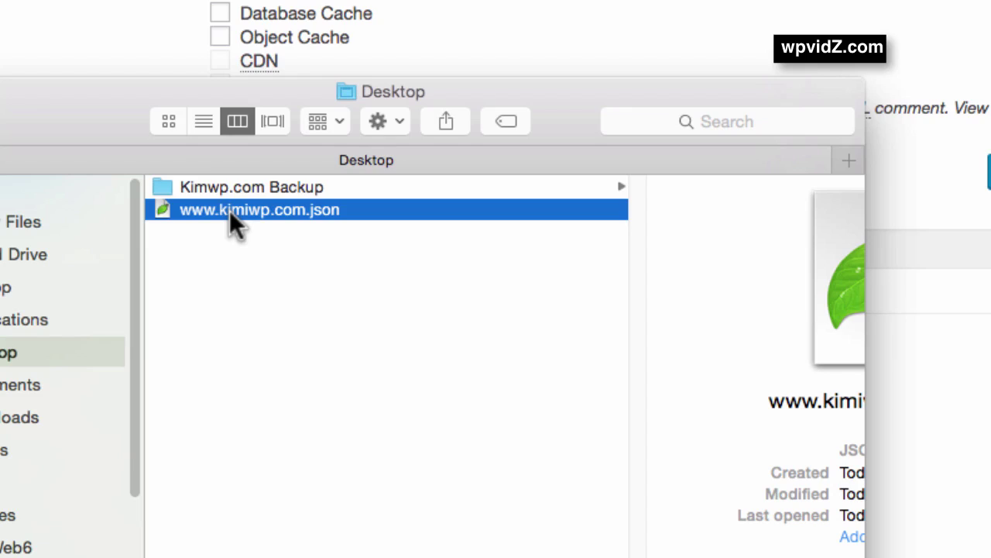
left_click(188, 213)
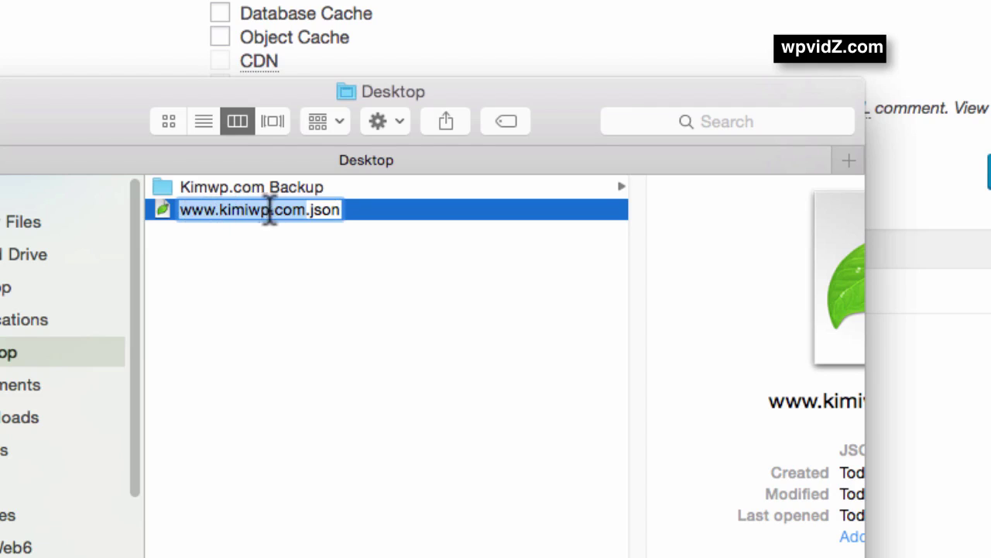
key("Right")
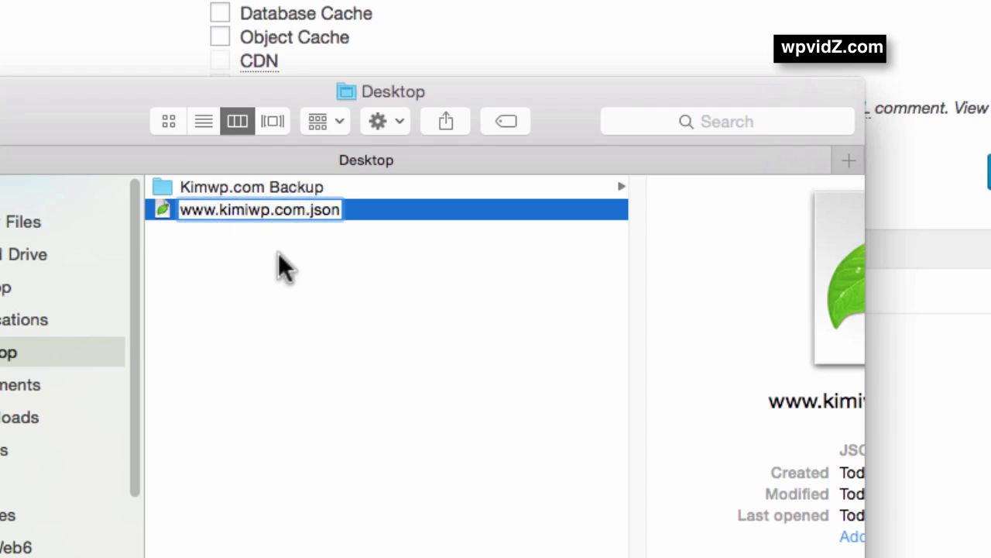
type("-")
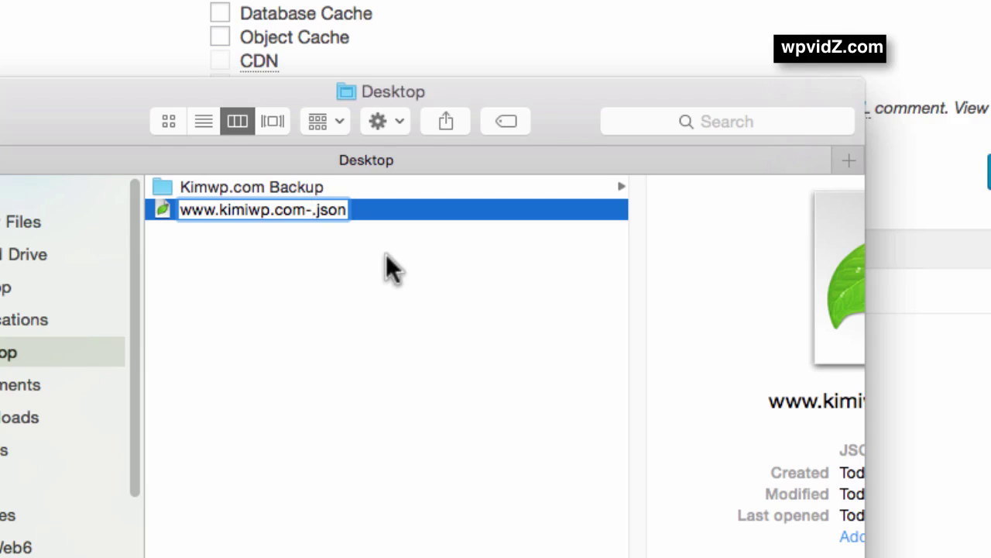
type("w")
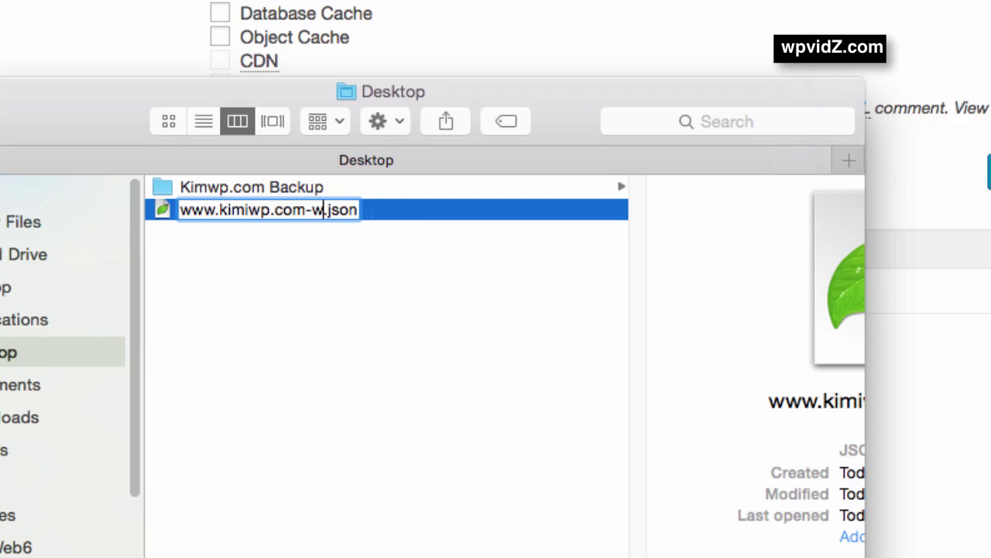
type("3totalcac")
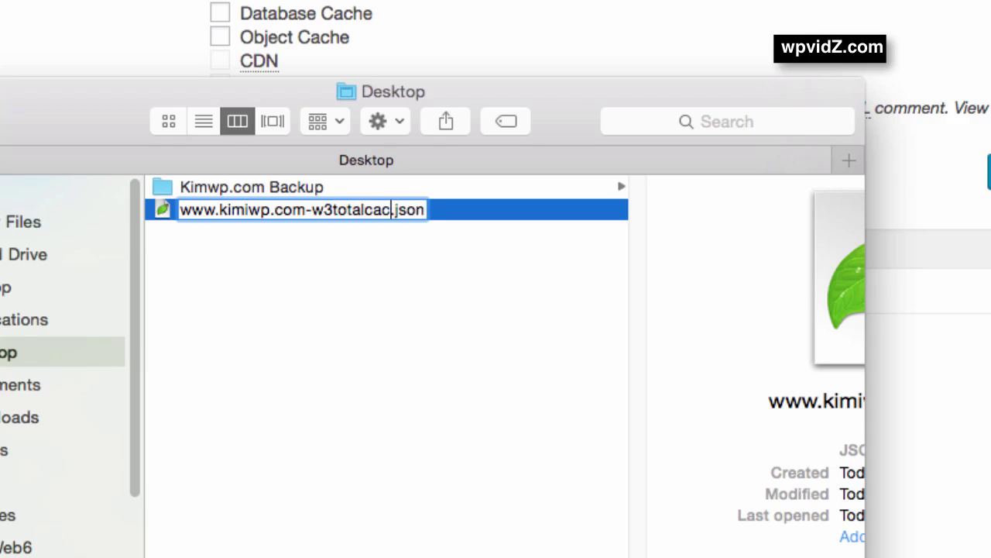
type("hesettin")
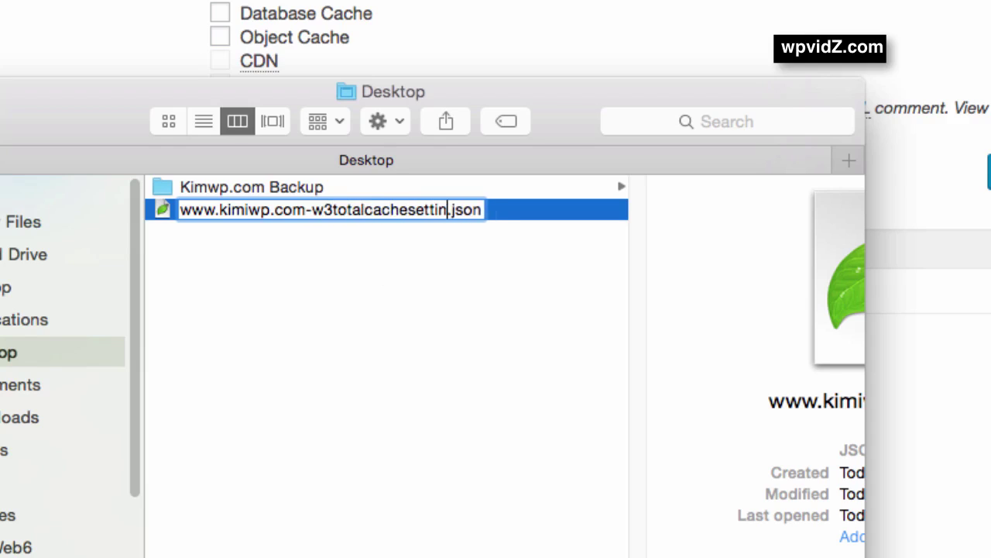
type("g")
key("Return")
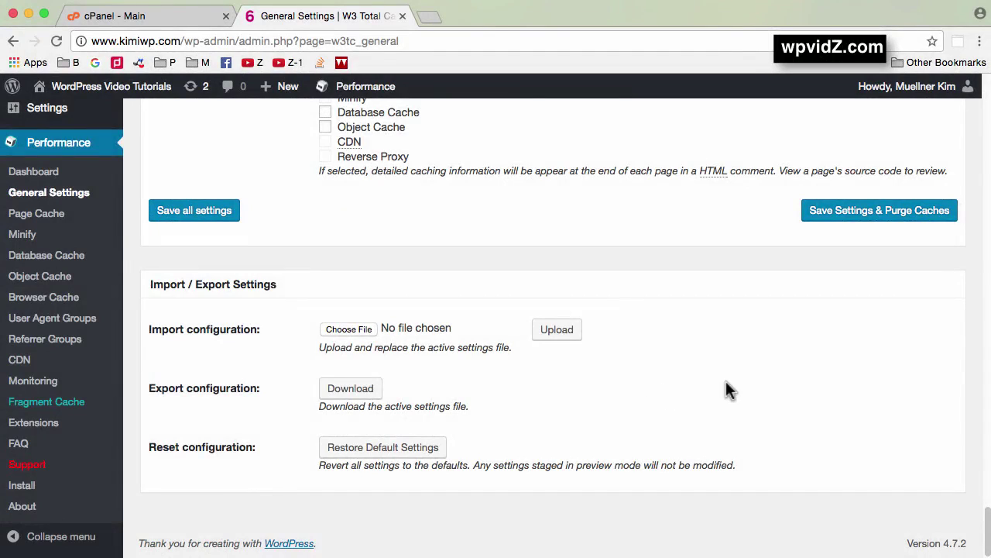
Step: Switch all caching types on at once in the General section of the W3 Total Cache settings
scroll(672, 397, "up", 5)
scroll(436, 399, "up", 20)
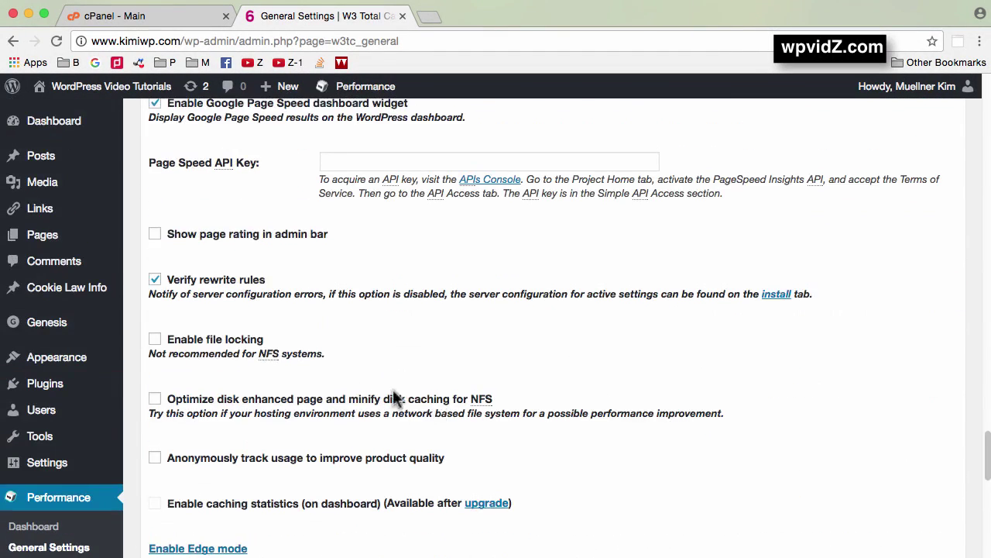
scroll(349, 381, "up", 20)
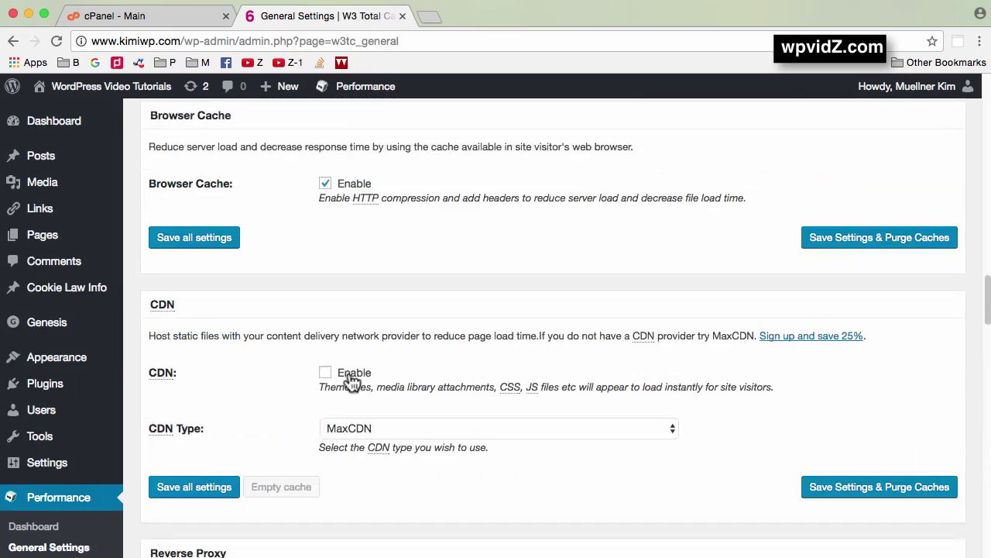
scroll(349, 380, "up", 15)
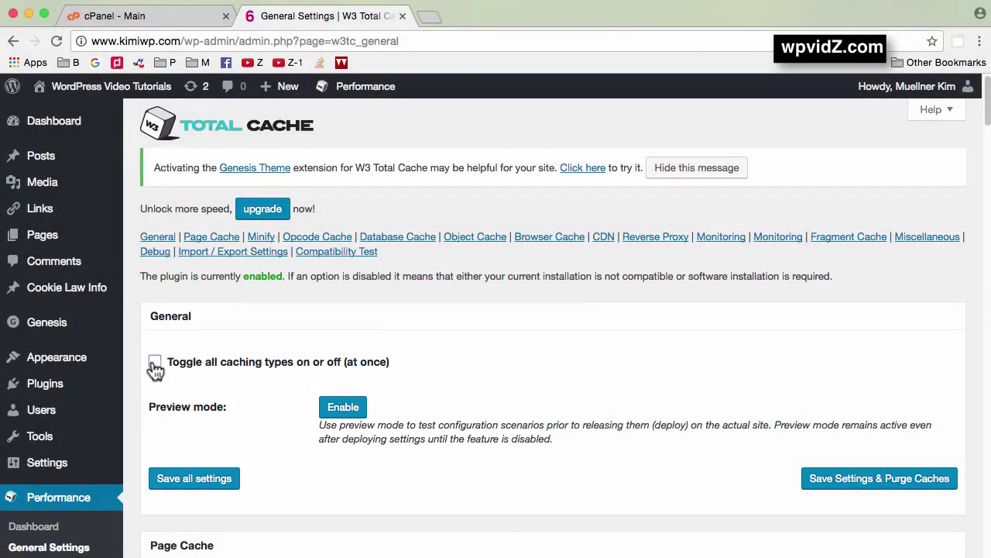
left_click(155, 364)
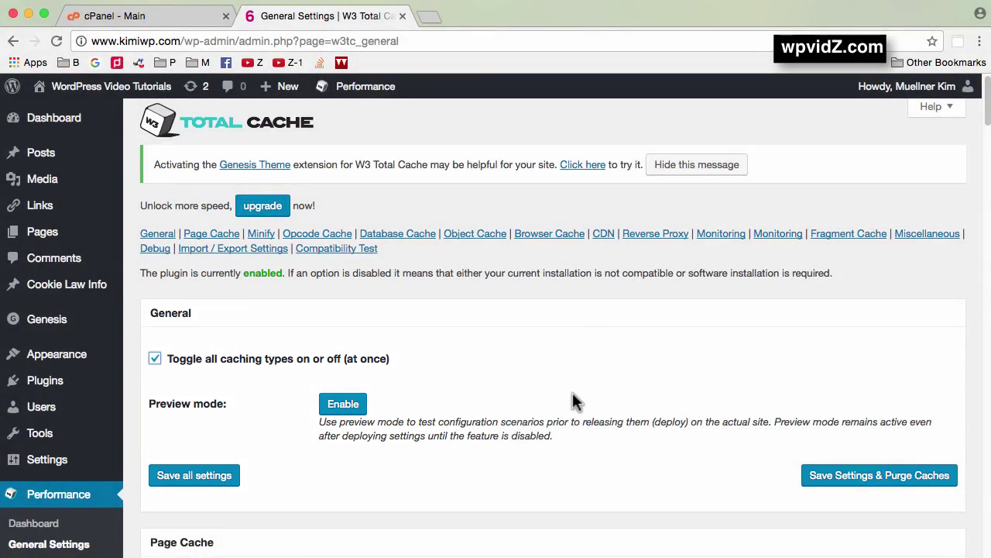
scroll(572, 392, "down", 5)
scroll(478, 406, "down", 6)
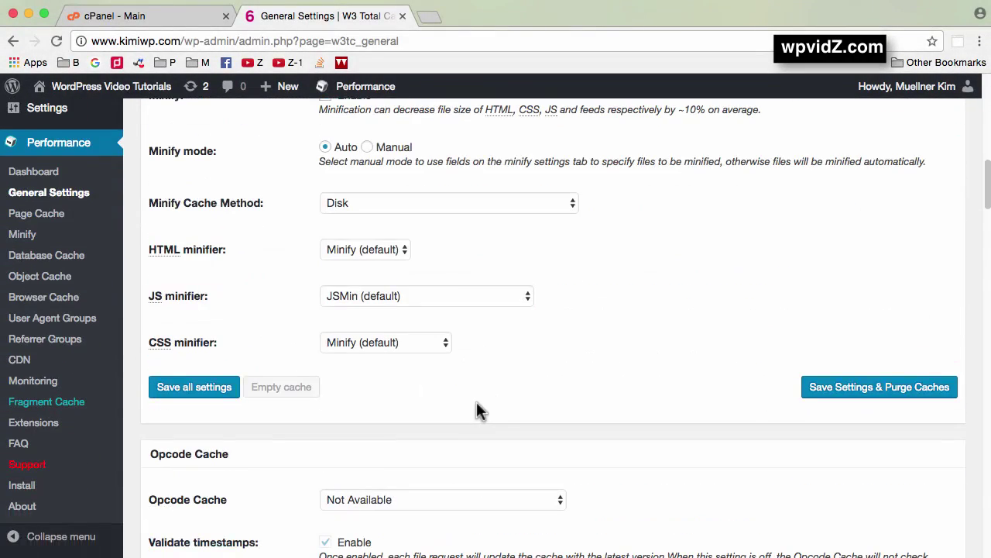
Step: Switch all caching types off at once and save all settings
scroll(477, 406, "up", 9)
left_click(155, 290)
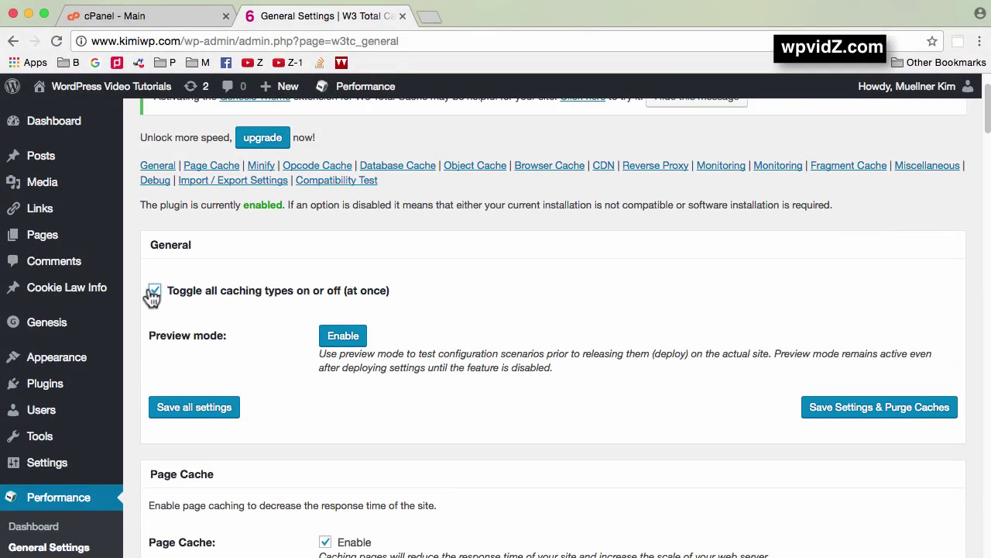
scroll(496, 413, "down", 9)
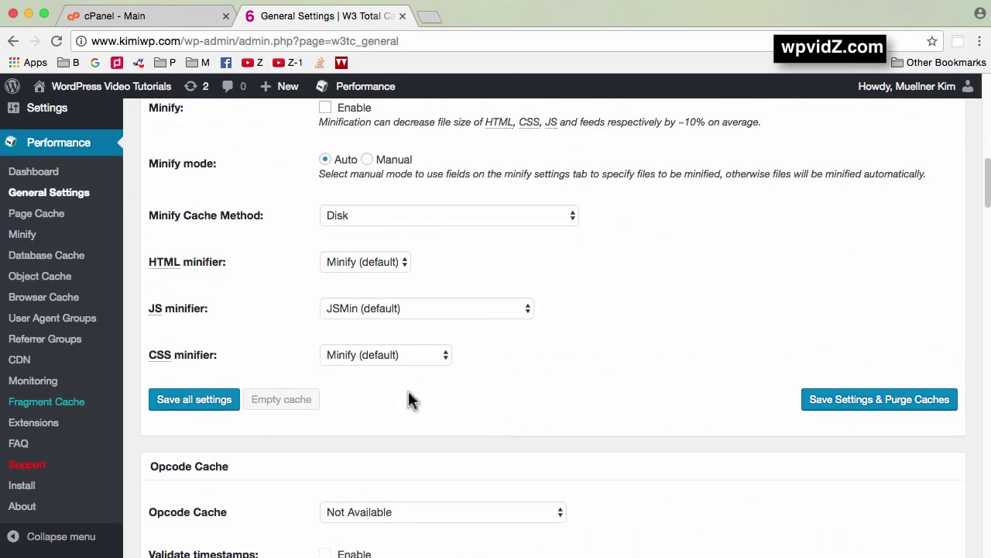
scroll(525, 464, "down", 6)
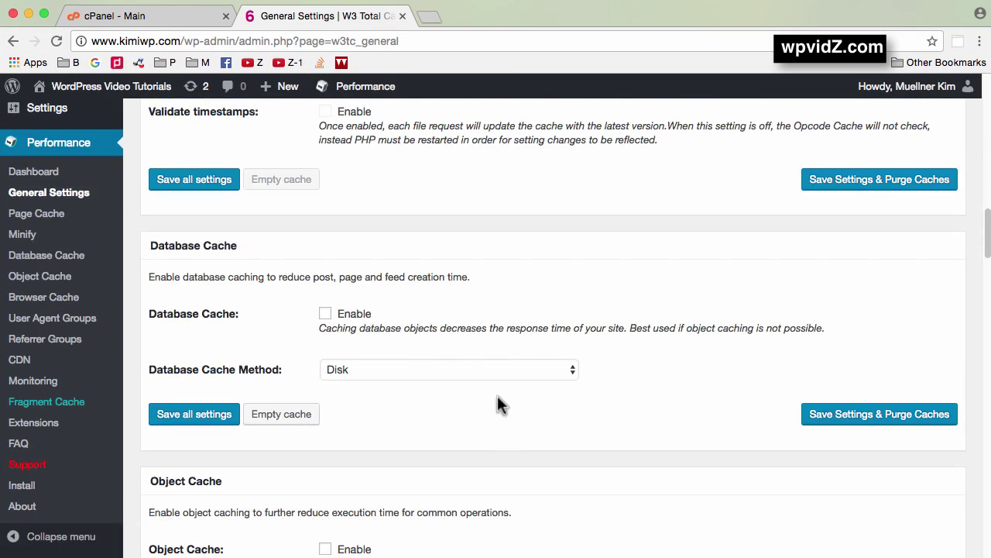
scroll(519, 431, "up", 15)
scroll(517, 426, "up", 3)
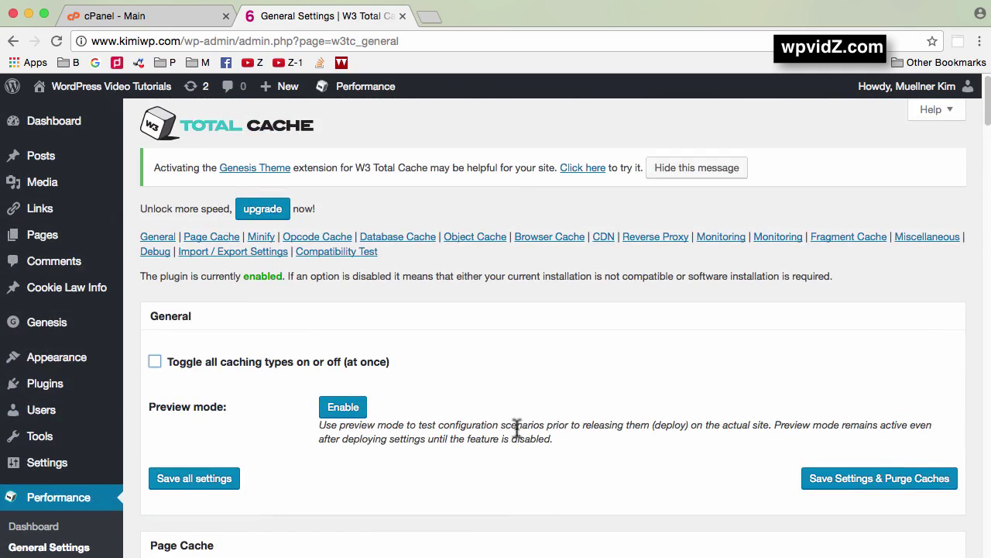
left_click(184, 482)
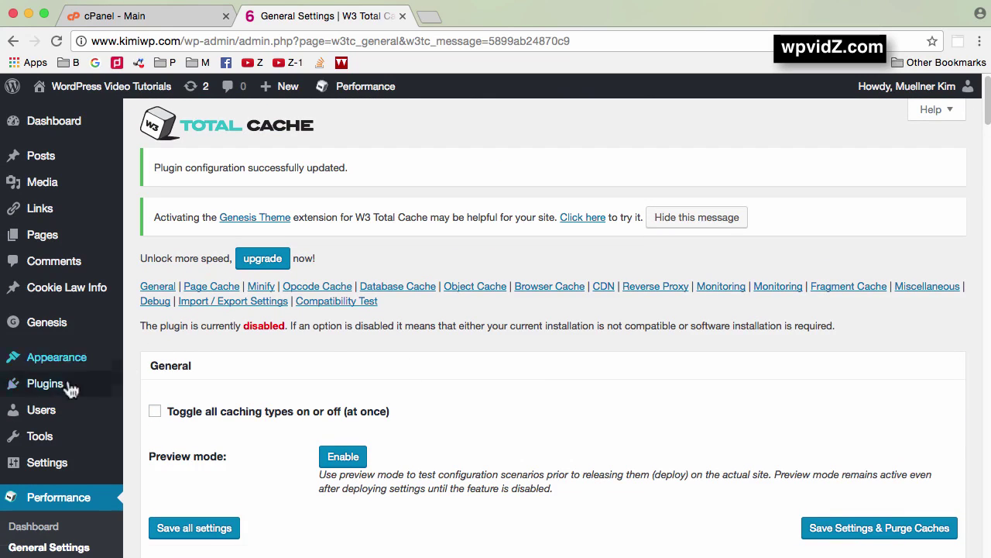
Step: Open the installed plugins list, deactivate W3 Total Cache, and find its entry again in the list
mouse_move(45, 385)
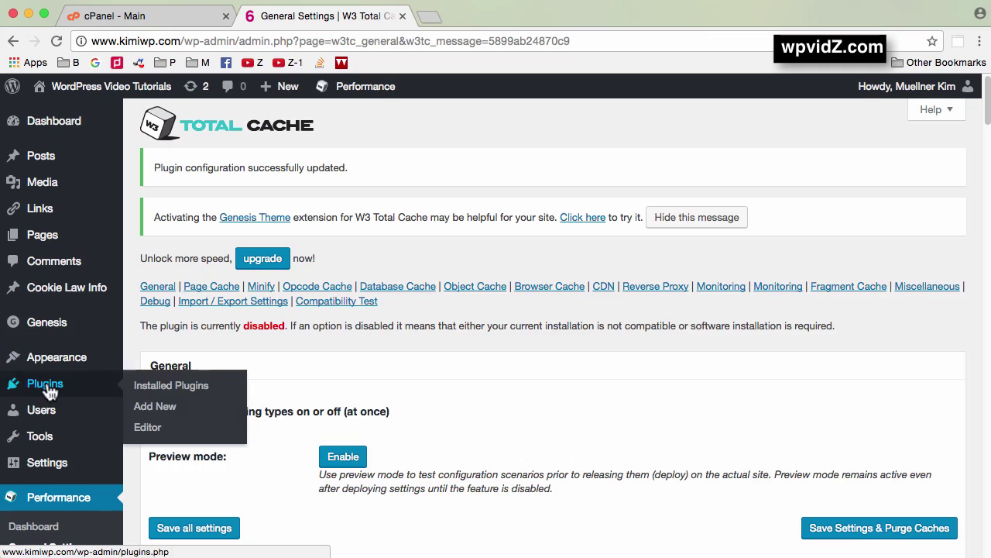
left_click(166, 385)
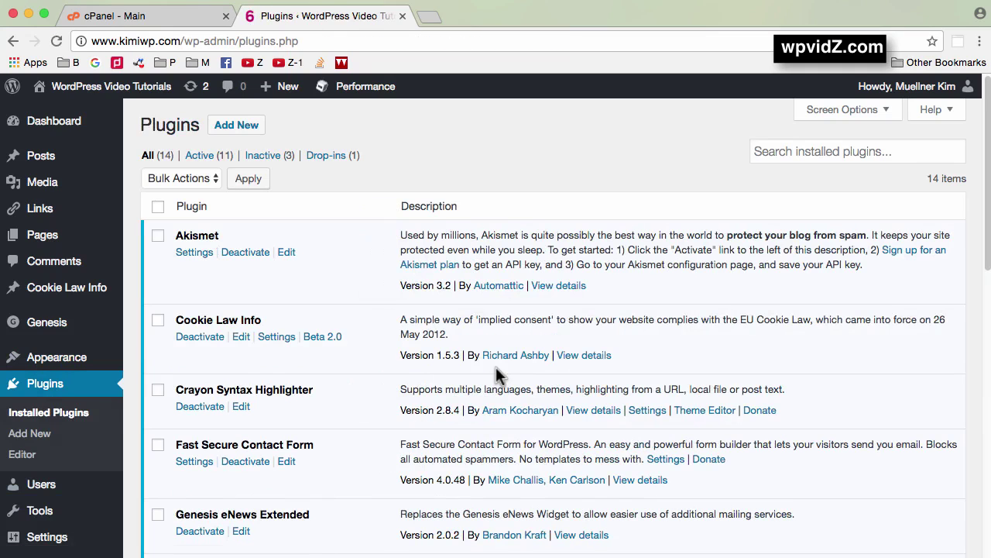
scroll(320, 463, "down", 10)
scroll(319, 460, "down", 5)
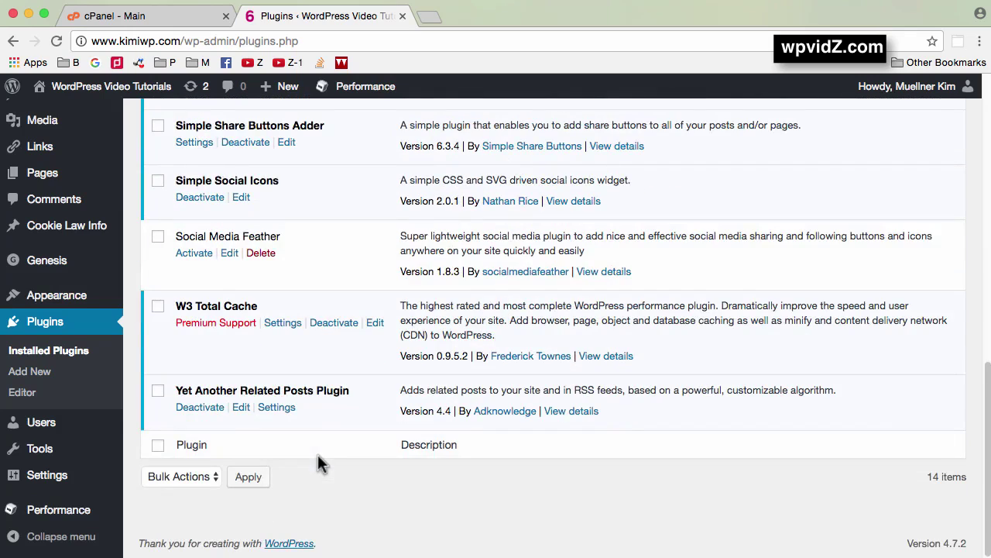
left_click(332, 330)
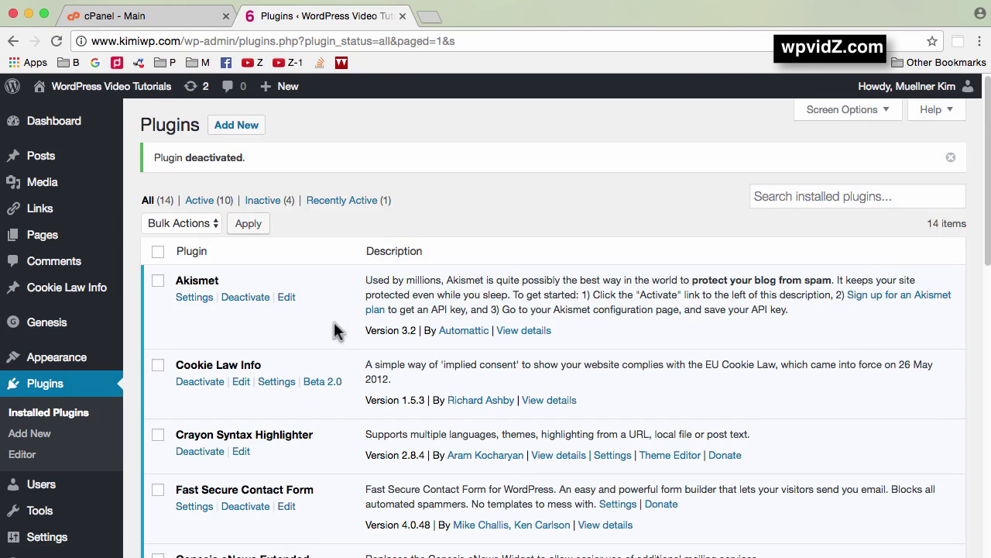
scroll(322, 441, "down", 10)
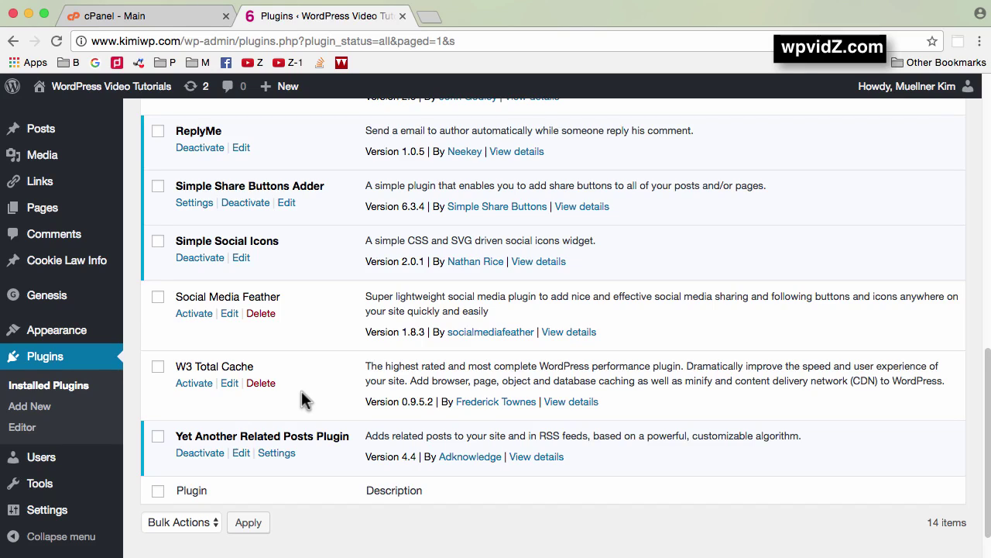
Step: Switch to the HostGator cPanel page and open the File Manager from its Files section
left_click(168, 17)
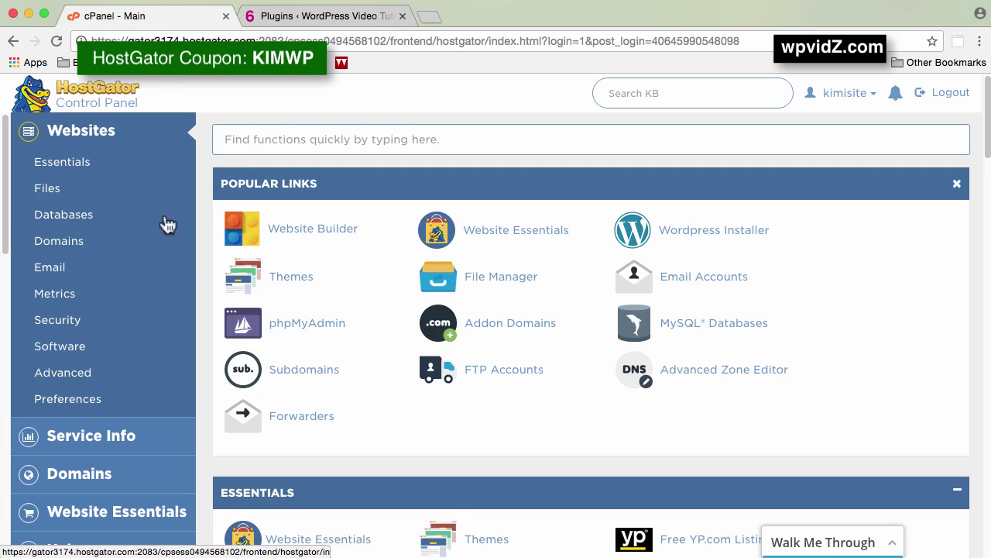
left_click(46, 190)
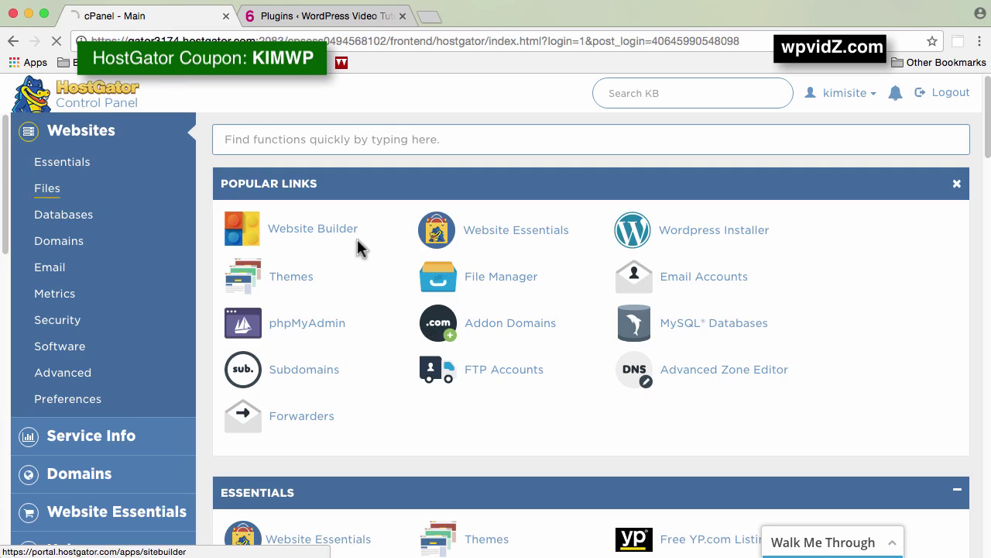
scroll(280, 257, "down", 2)
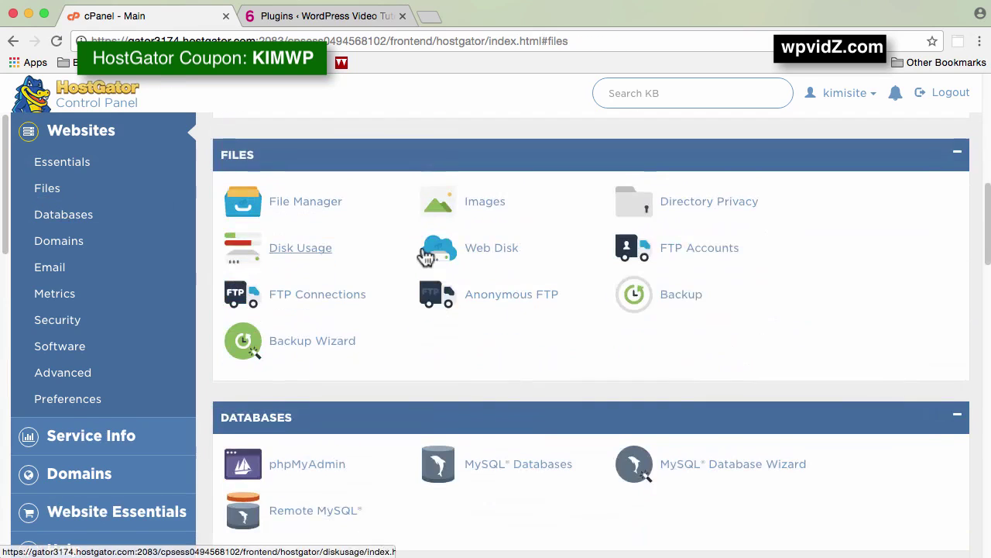
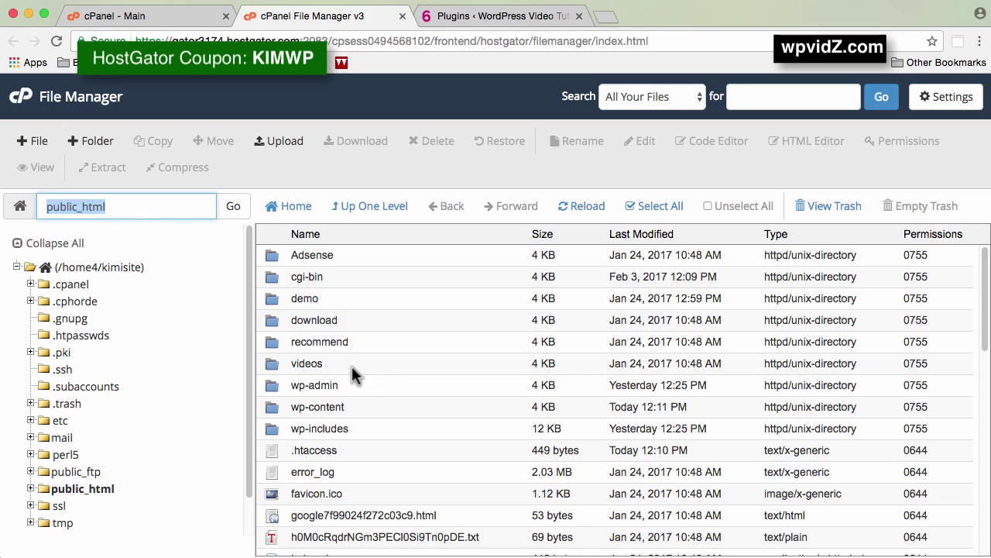
Step: Open the wp-content folder and permanently delete its cache and w3tc-config folders, skipping the trash
scroll(351, 380, "down", 1)
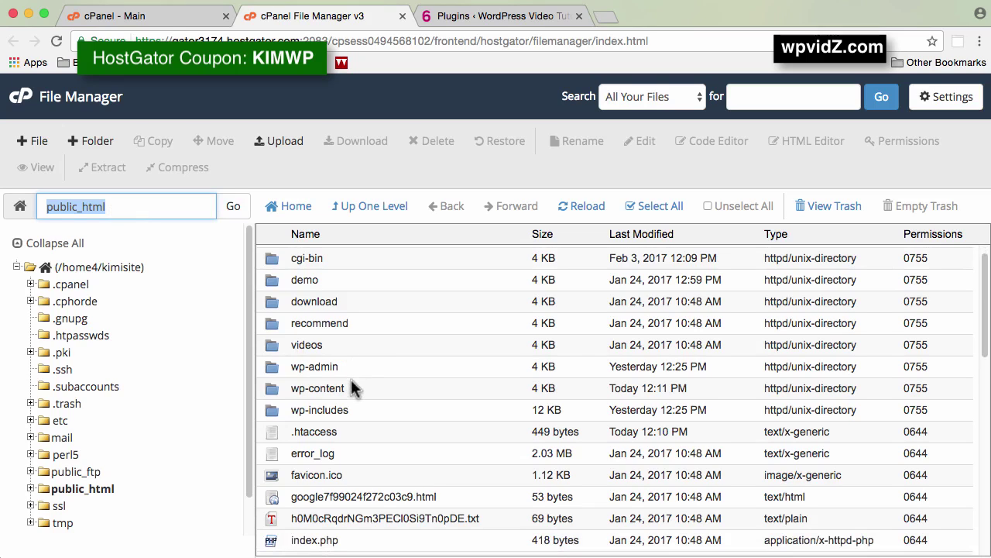
double_click(272, 395)
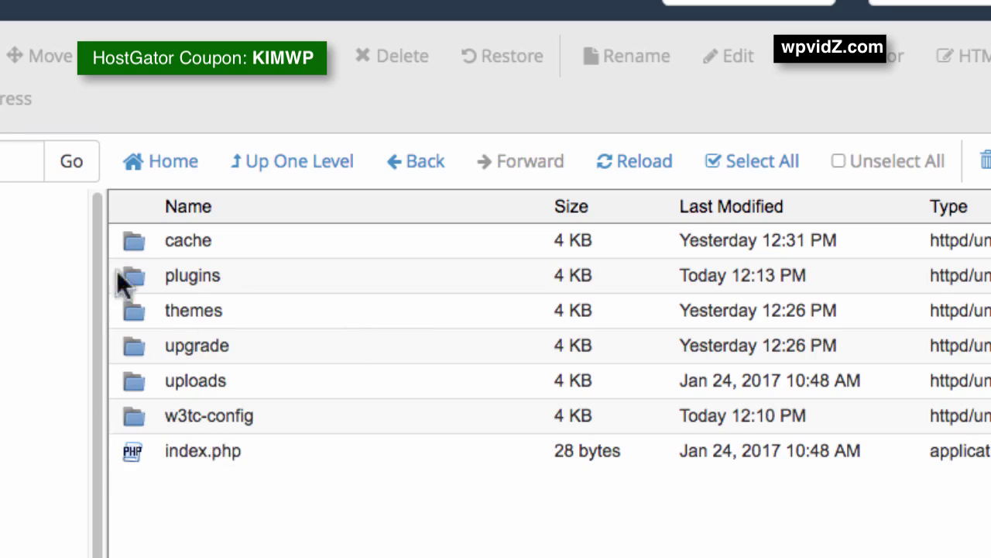
left_click(128, 244)
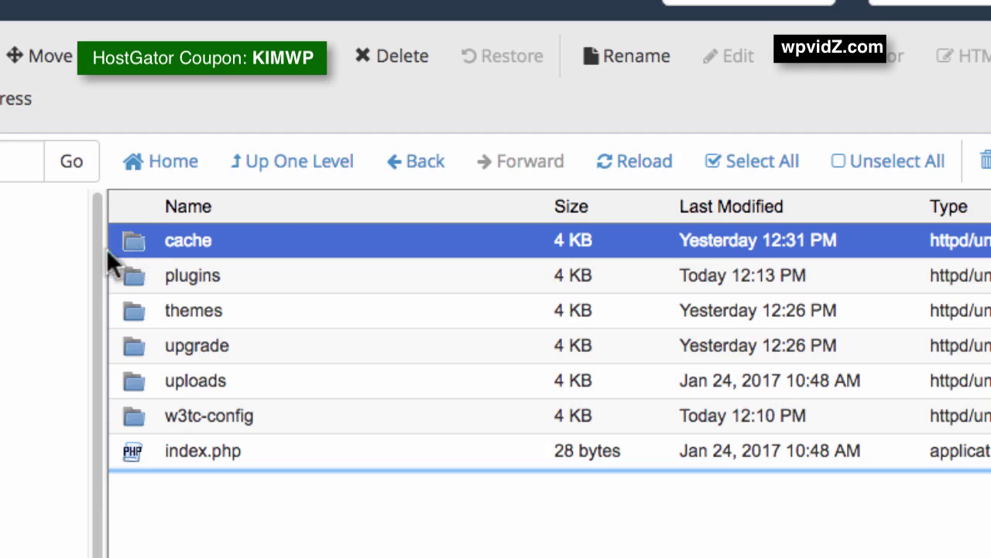
left_click(132, 420, "super")
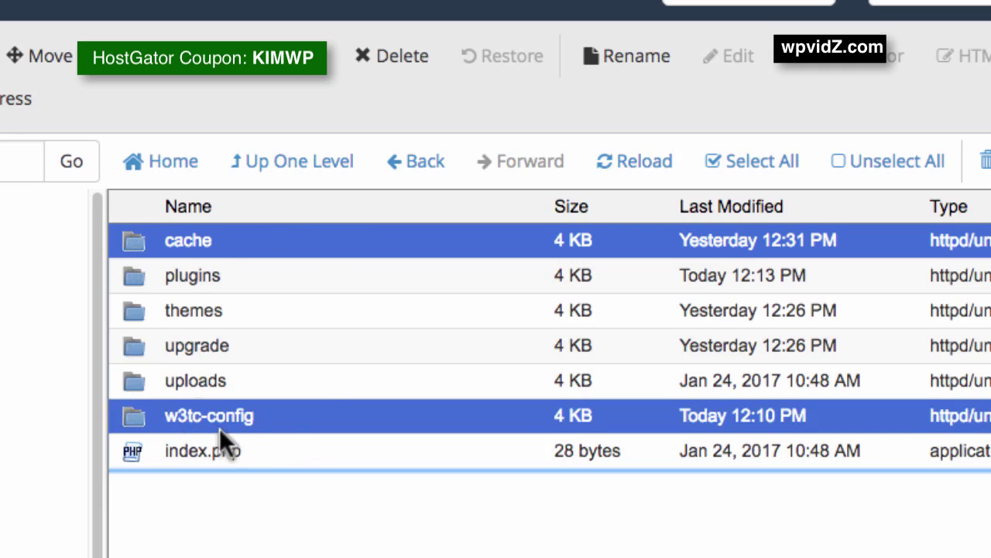
left_click(394, 56)
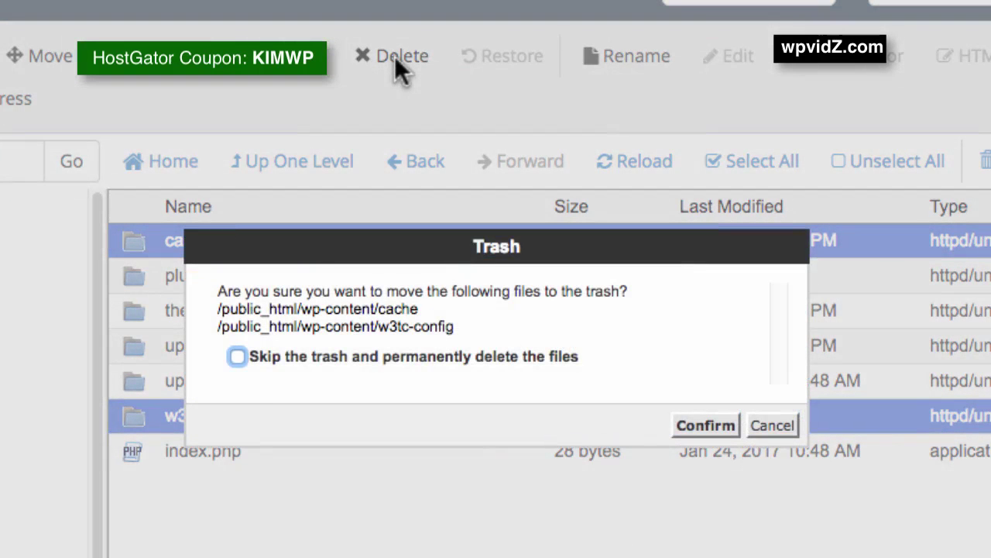
left_click(234, 355)
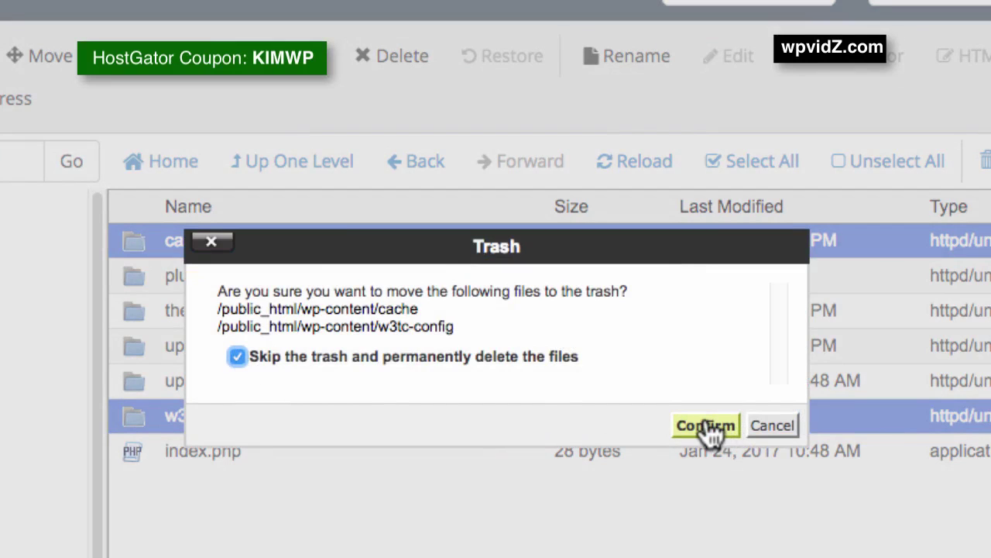
left_click_drag(377, 309, 462, 325)
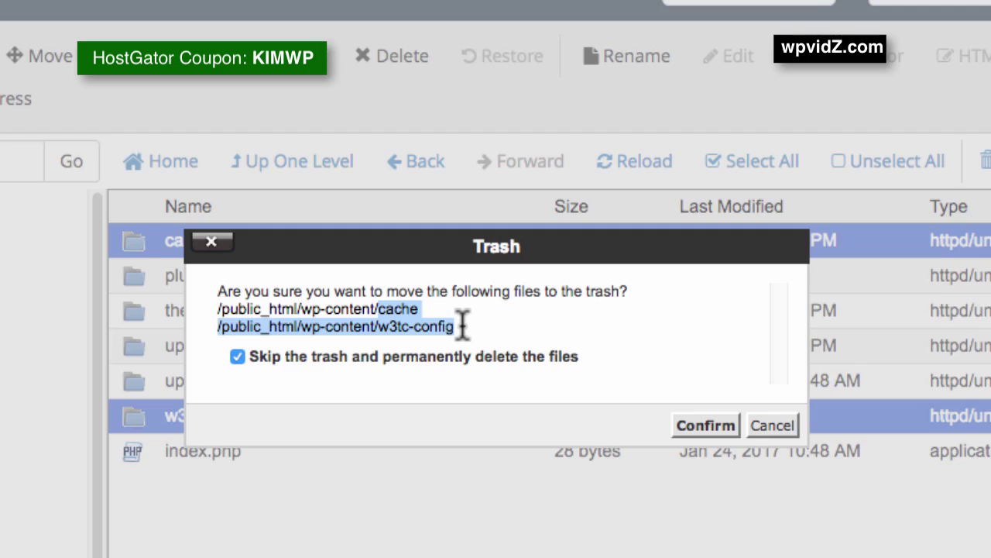
left_click(693, 432)
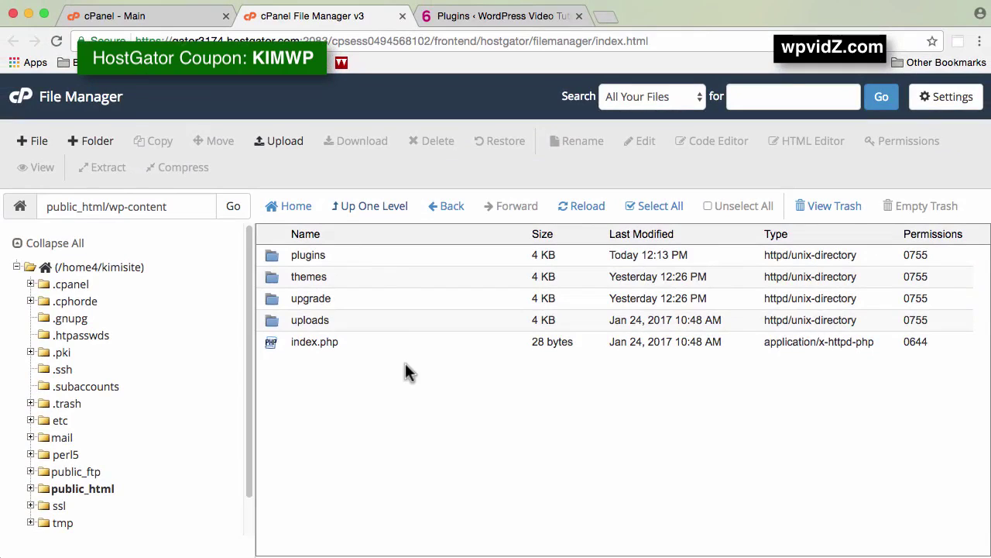
Step: Return to public_html, select the .htaccess file, and check the Show Hidden Files (dotfiles) preference
left_click(358, 211)
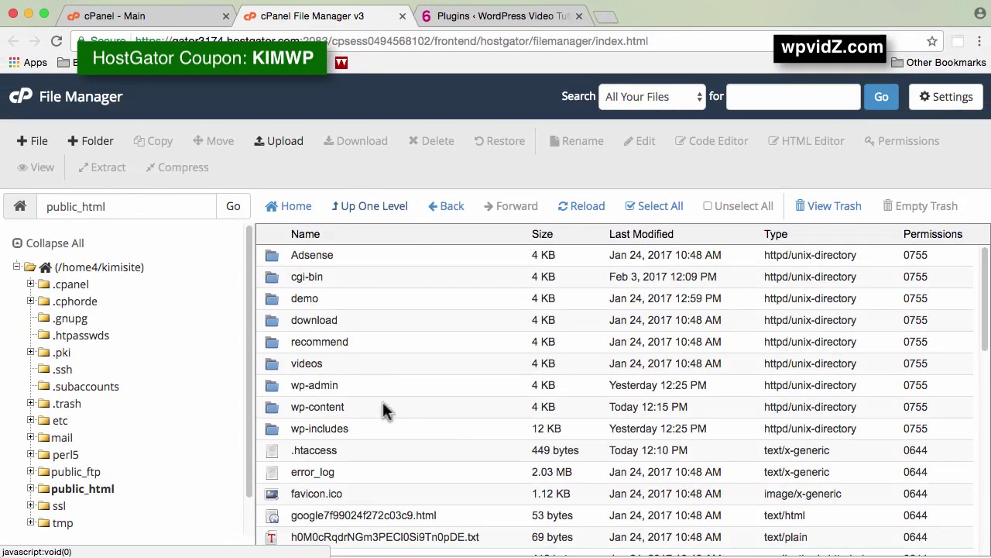
scroll(399, 409, "down", 3)
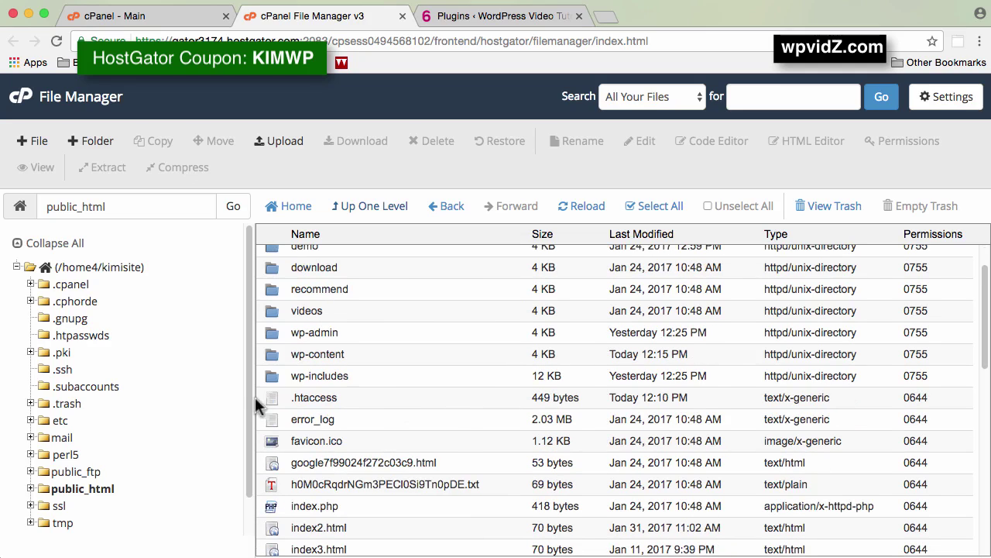
left_click(316, 399)
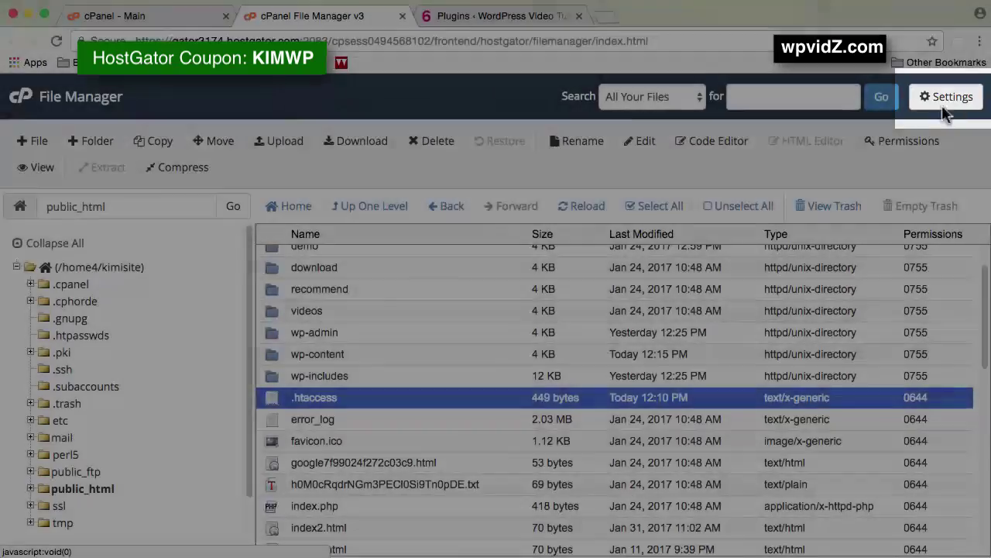
left_click(946, 99)
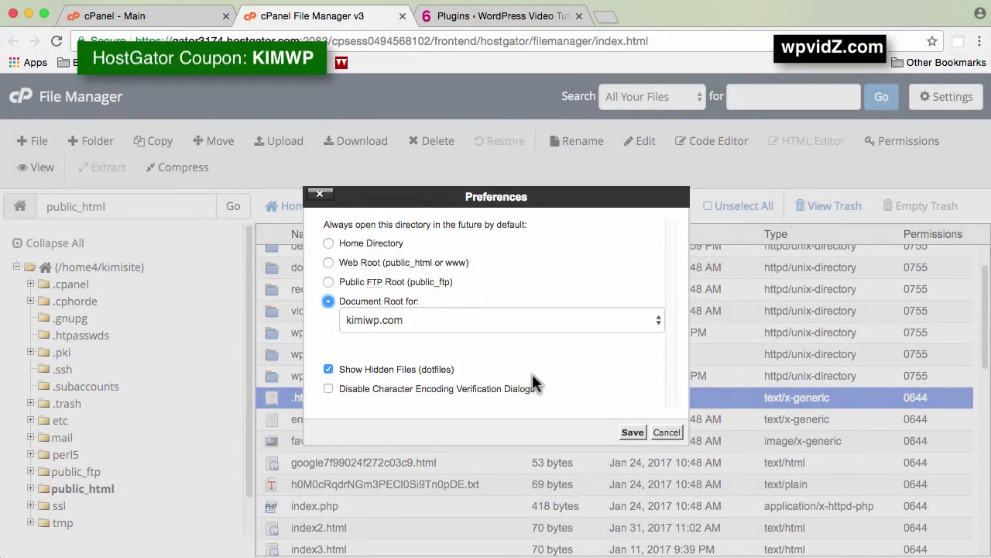
left_click(667, 432)
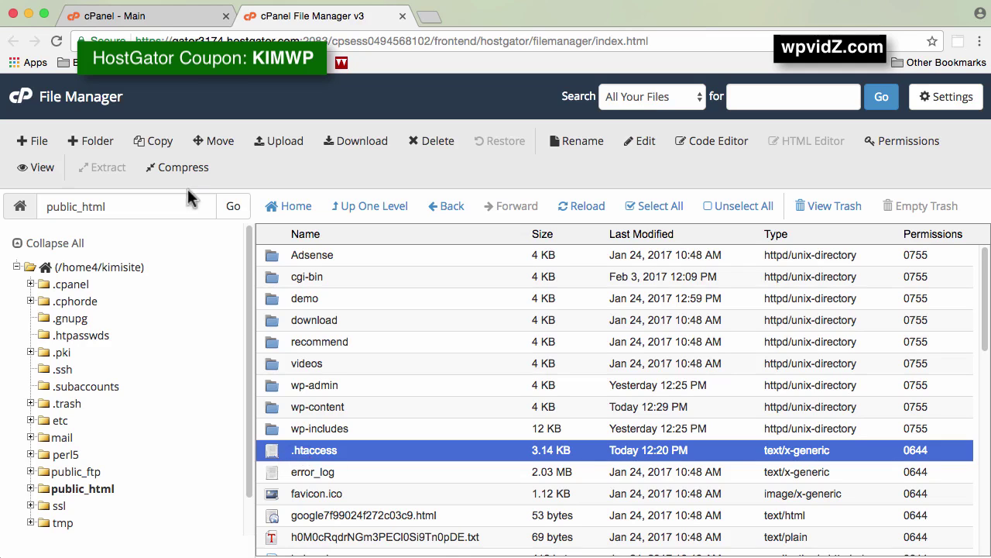
Step: Back up the selected .htaccess file by copying it to /public_html/.htaccess-orig
left_click(159, 142)
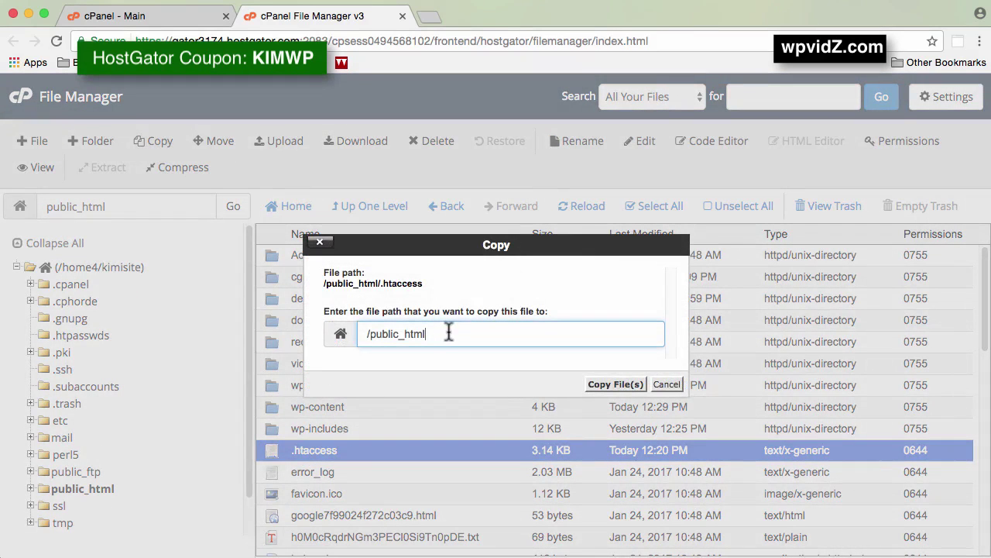
type("/")
type(".htacce")
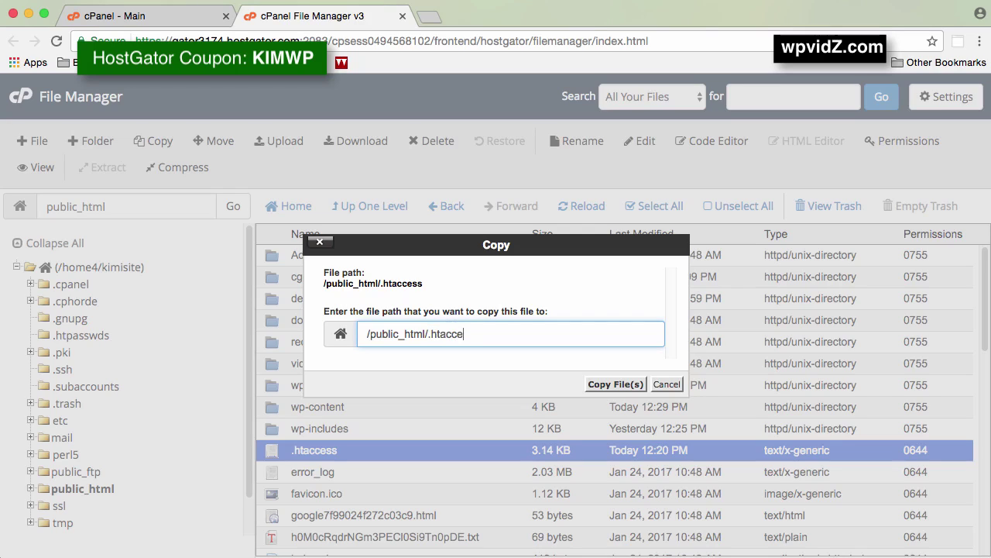
type("ss-orig")
left_click(616, 385)
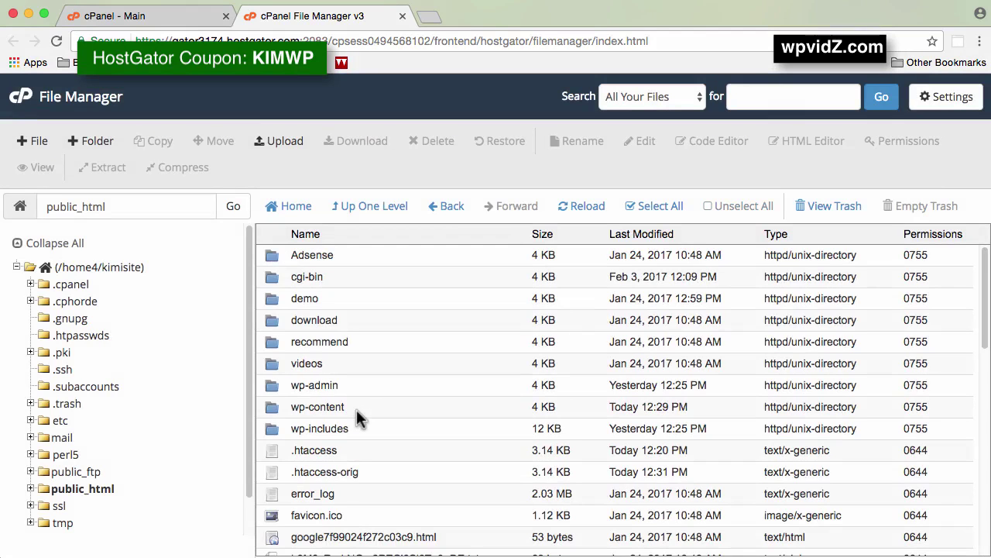
Step: Select the backup copy briefly, and open the original .htaccess file for editing in the Code Editor
left_click(271, 476)
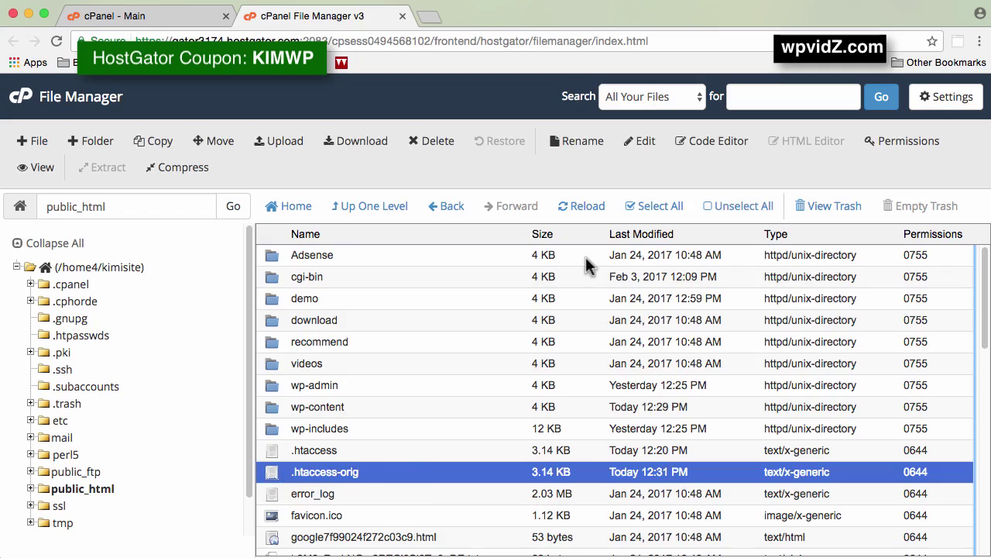
left_click(310, 451)
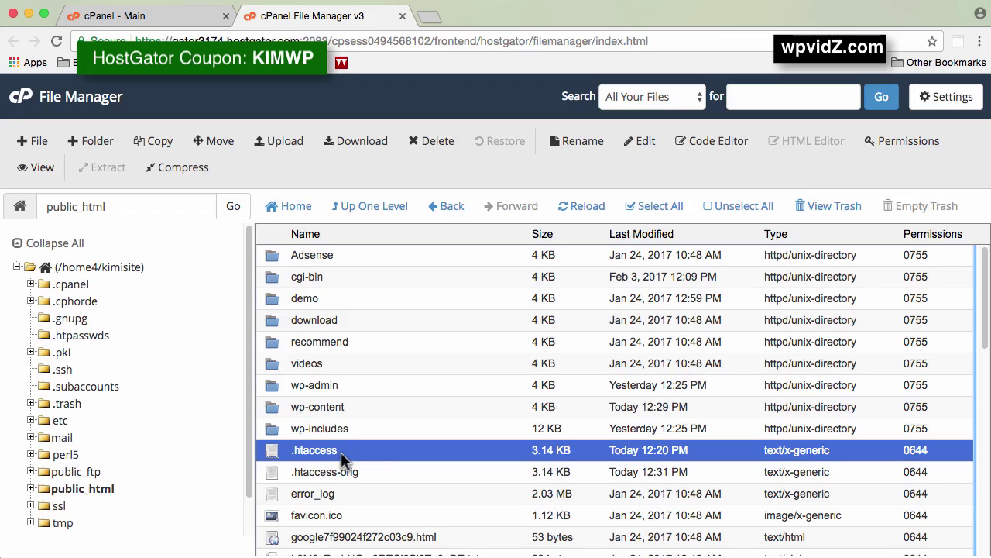
left_click(701, 141)
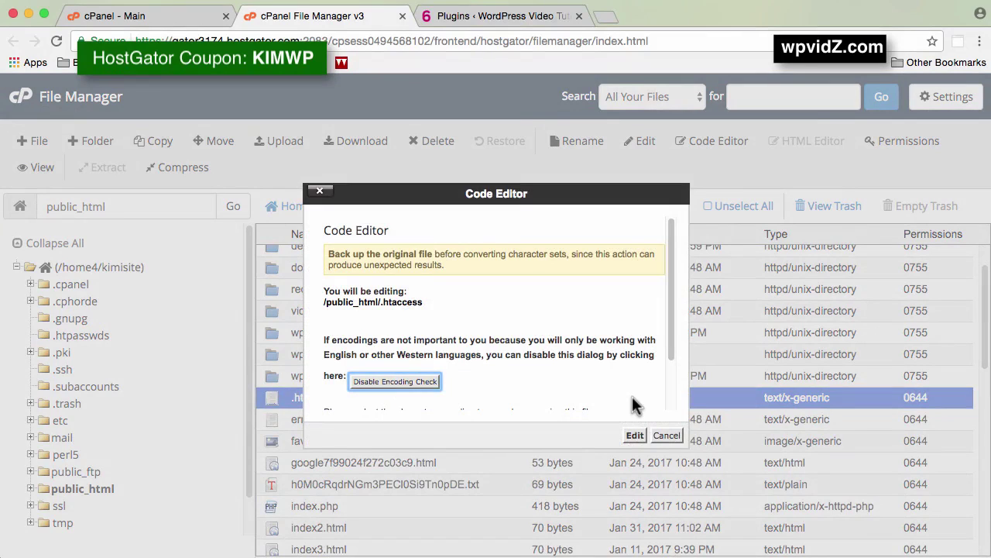
left_click(631, 436)
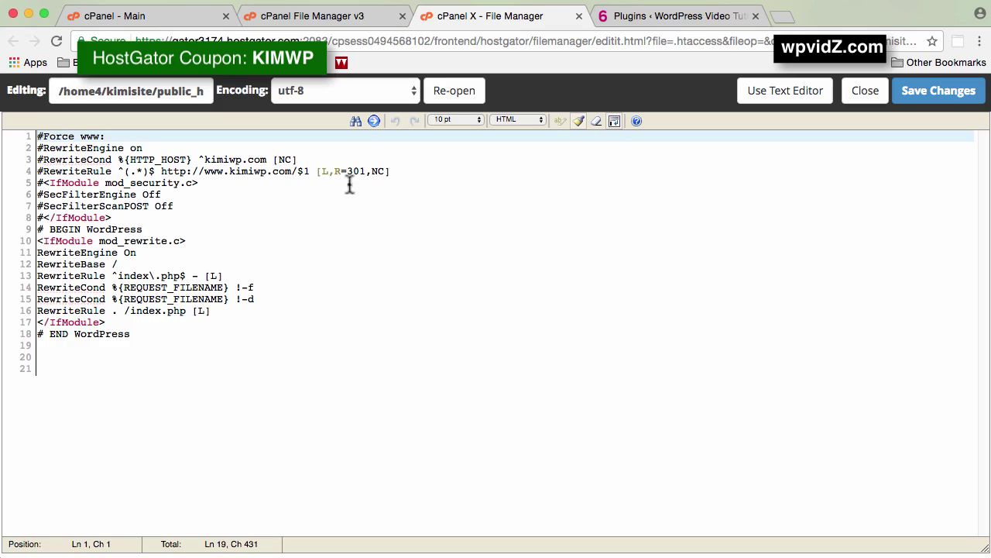
Step: Search the .htaccess file for "cache" and close the editor
left_click(355, 121)
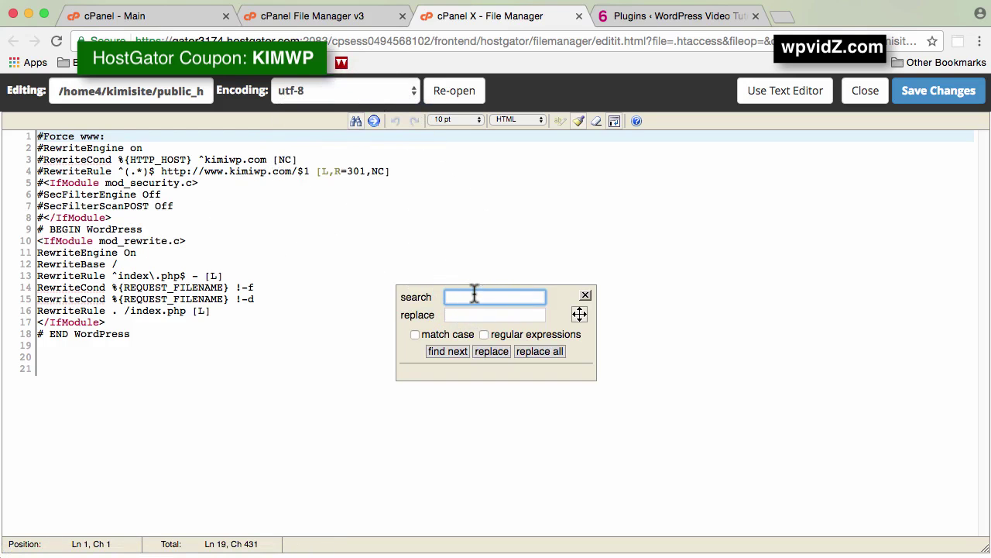
type("cache")
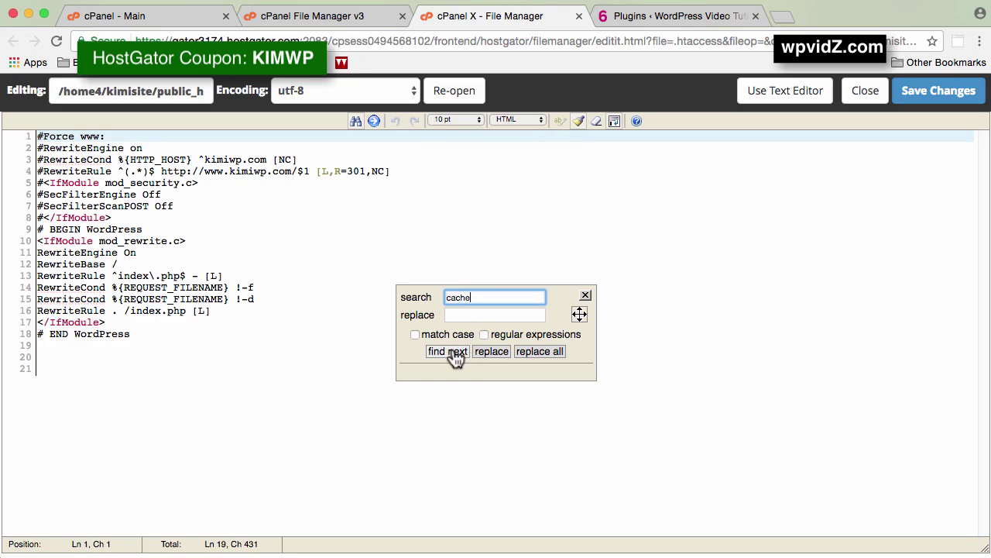
left_click(454, 353)
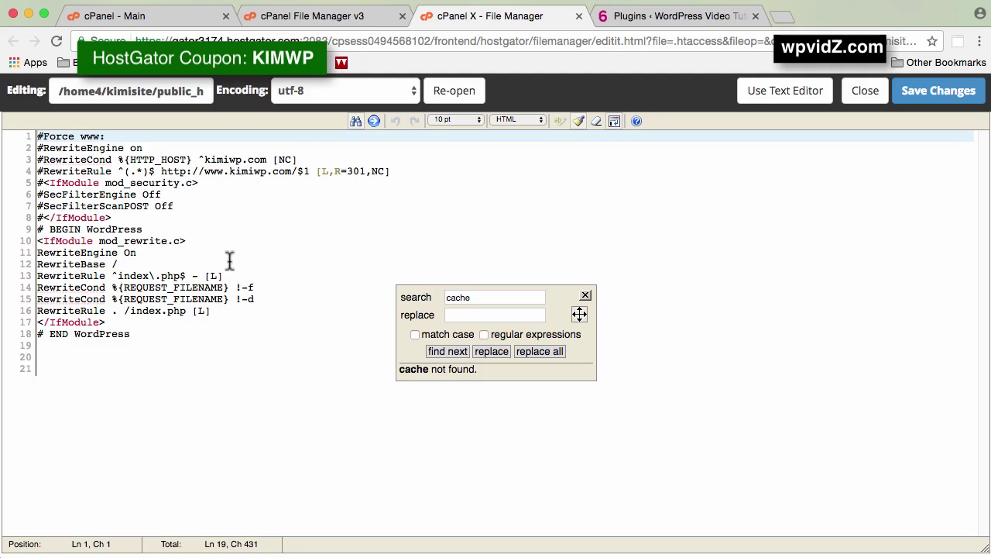
left_click(585, 296)
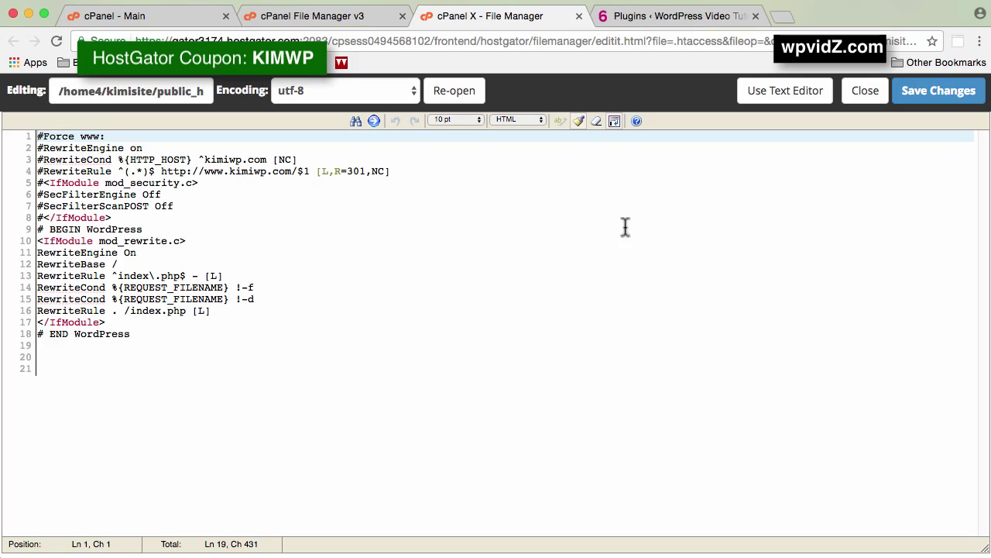
left_click(866, 95)
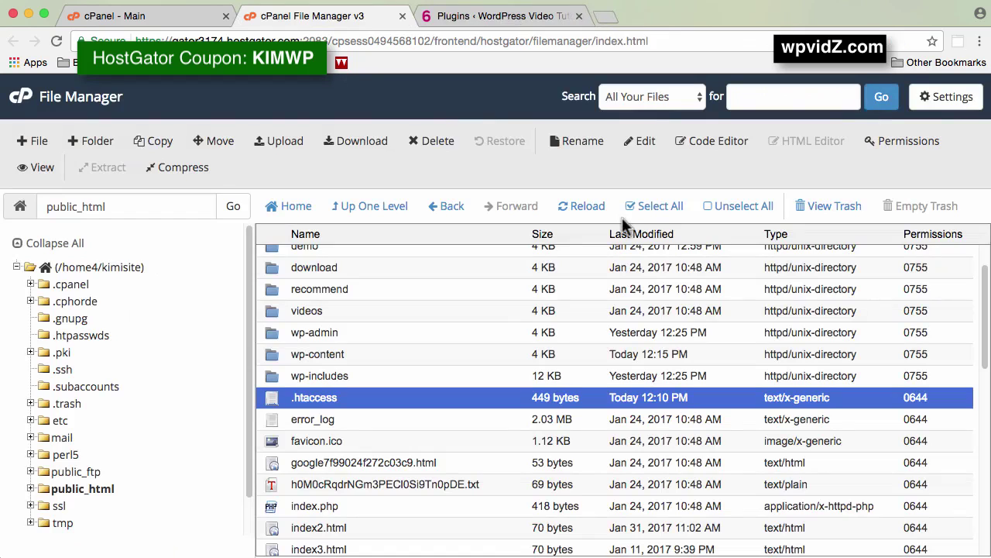
Step: Find wp-config.php in public_html and open it for editing in the Code Editor
scroll(490, 418, "down", 5)
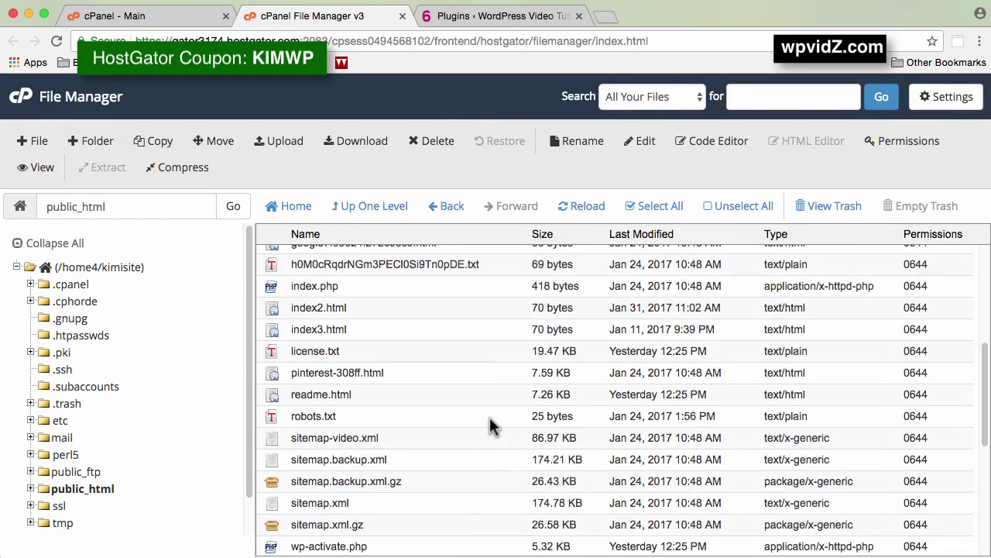
scroll(490, 419, "down", 3)
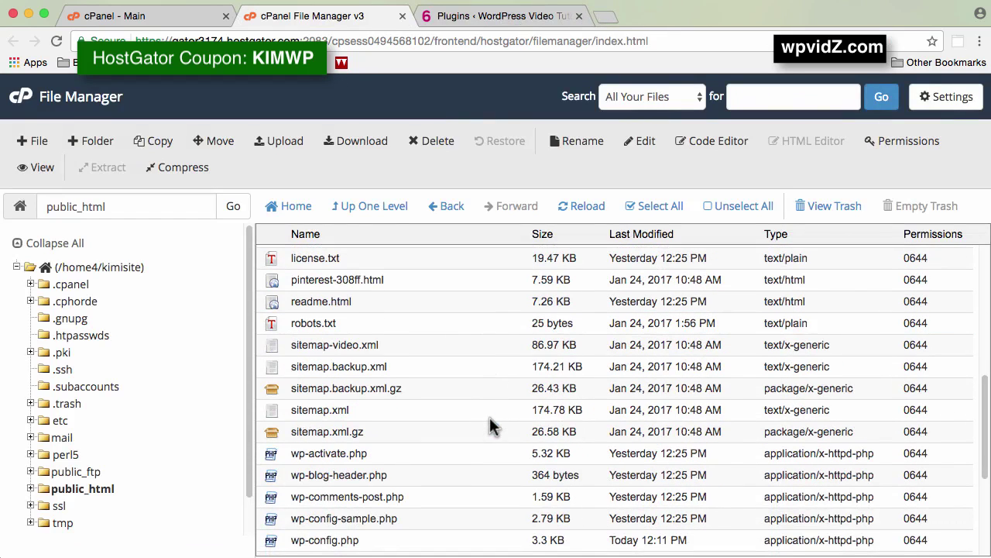
scroll(489, 418, "down", 3)
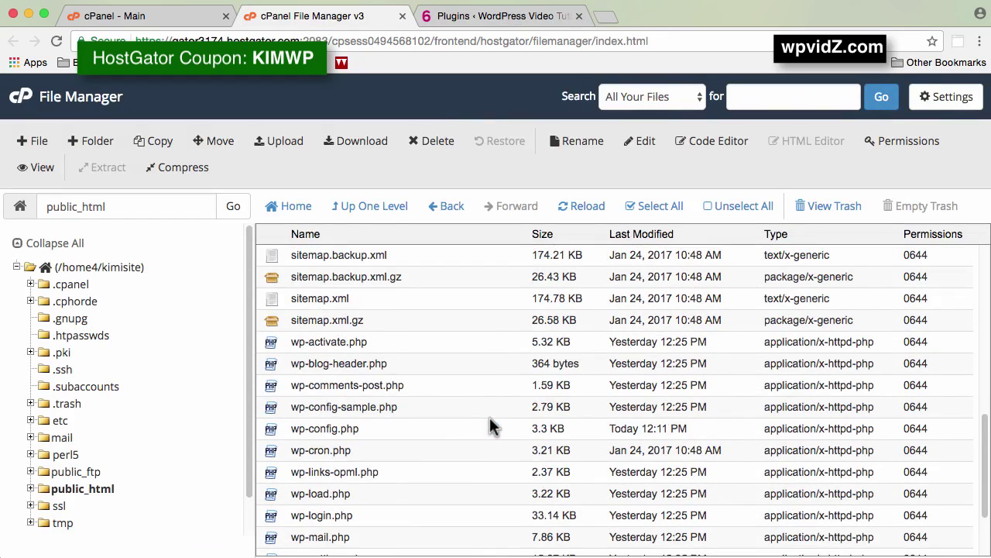
left_click(276, 428)
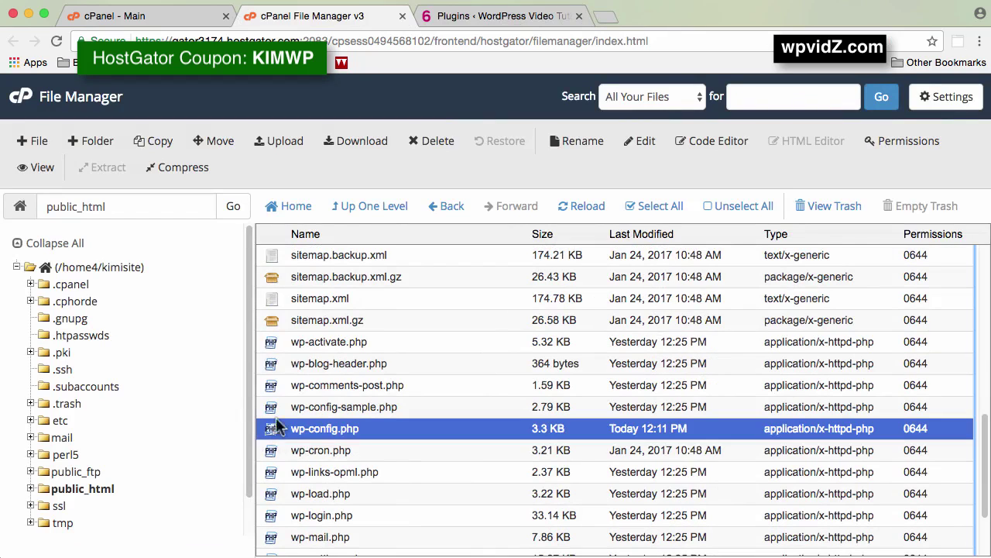
left_click(694, 140)
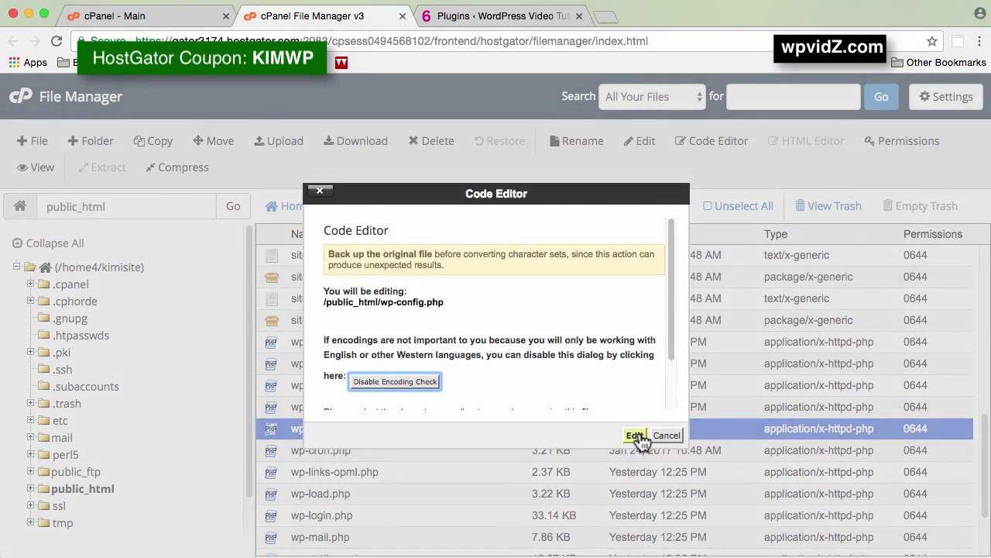
left_click(635, 435)
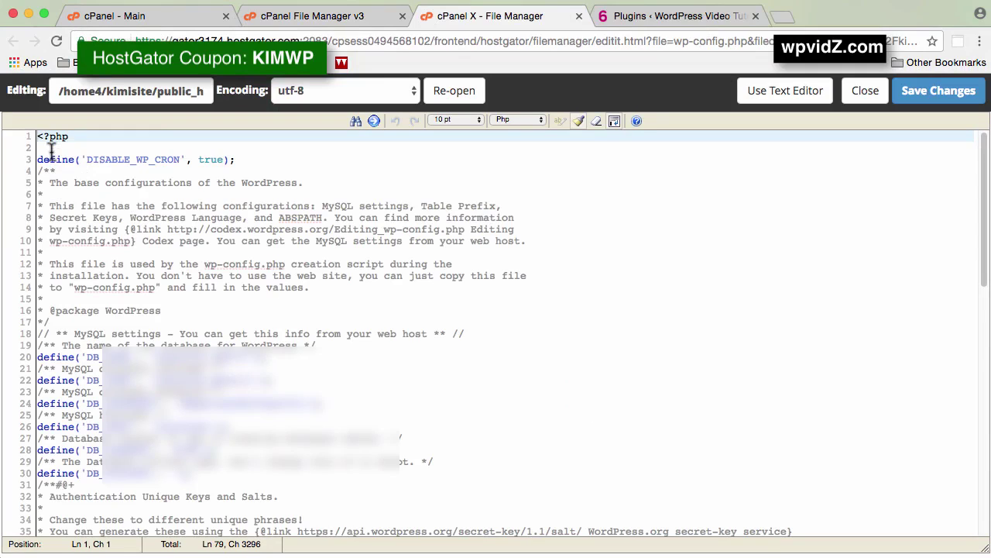
Step: Look through wp-config.php, search it for "cache", and close the editor
left_click_drag(43, 144, 246, 147)
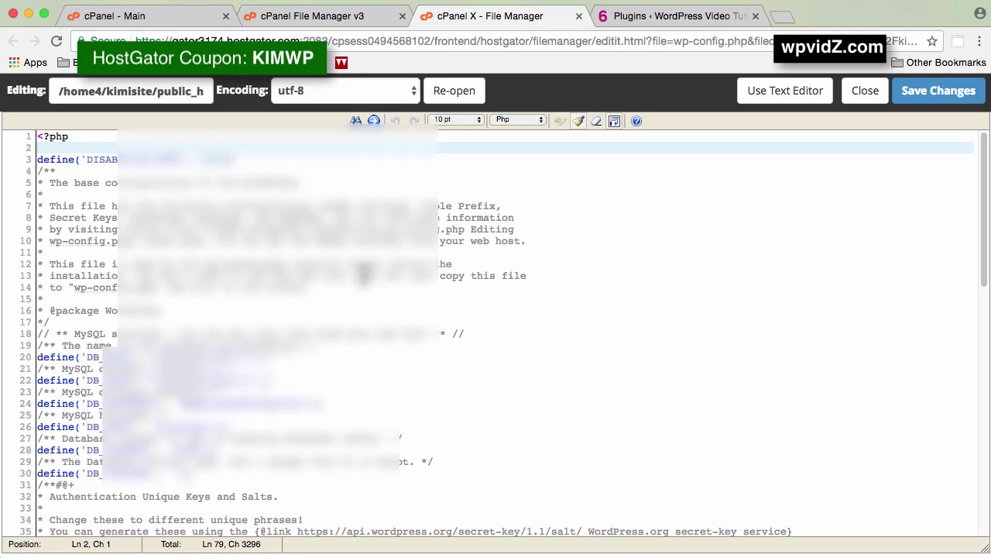
scroll(380, 278, "down", 10)
scroll(379, 279, "down", 3)
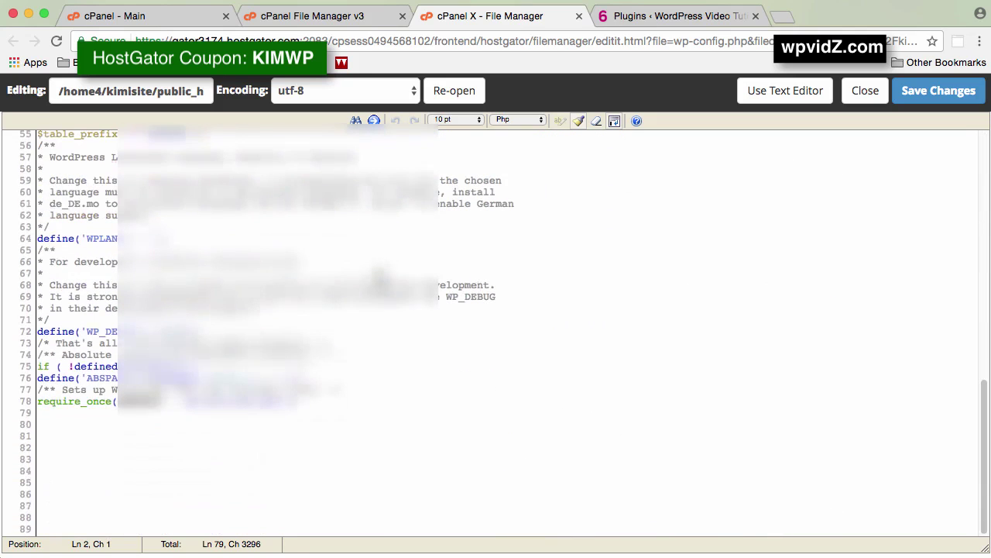
scroll(378, 279, "up", 12)
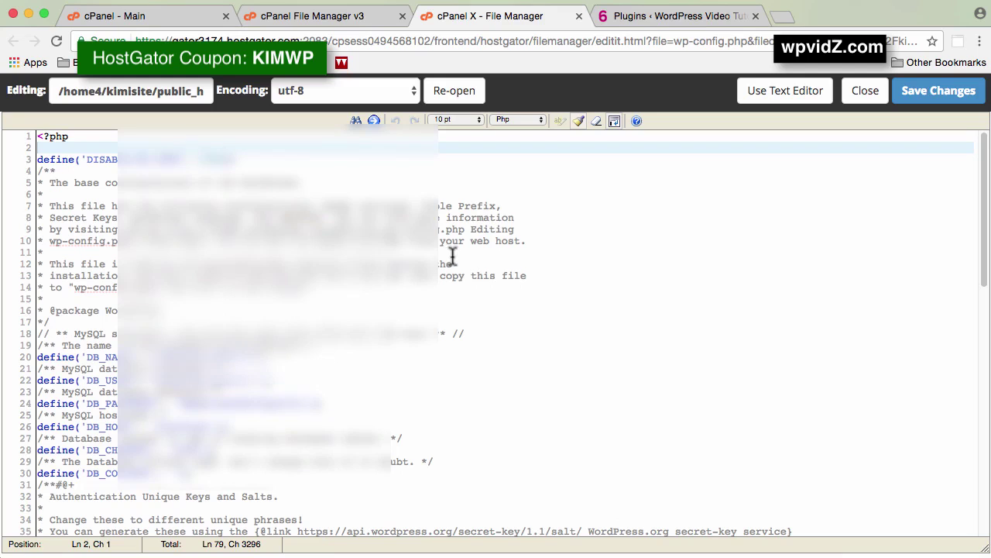
left_click(356, 122)
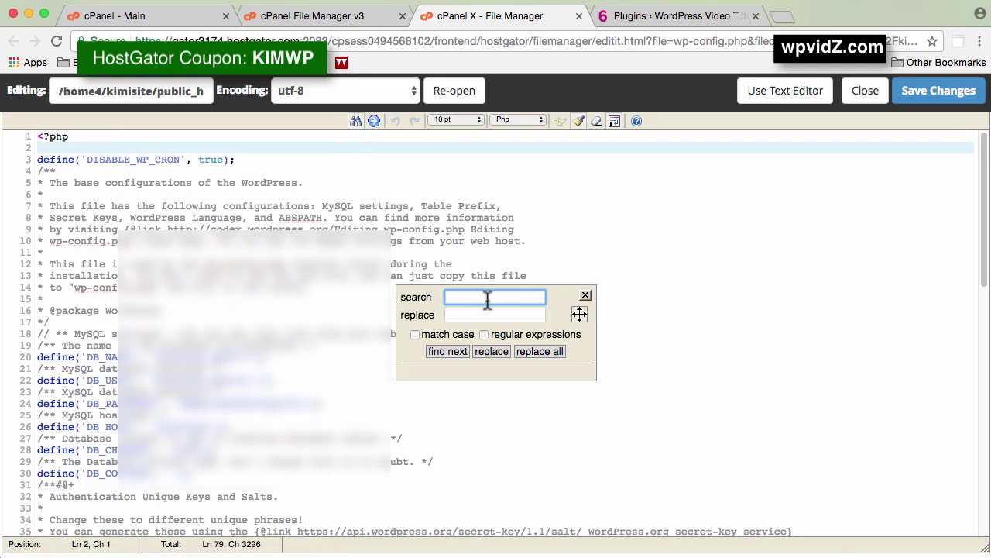
type("cache")
left_click(449, 355)
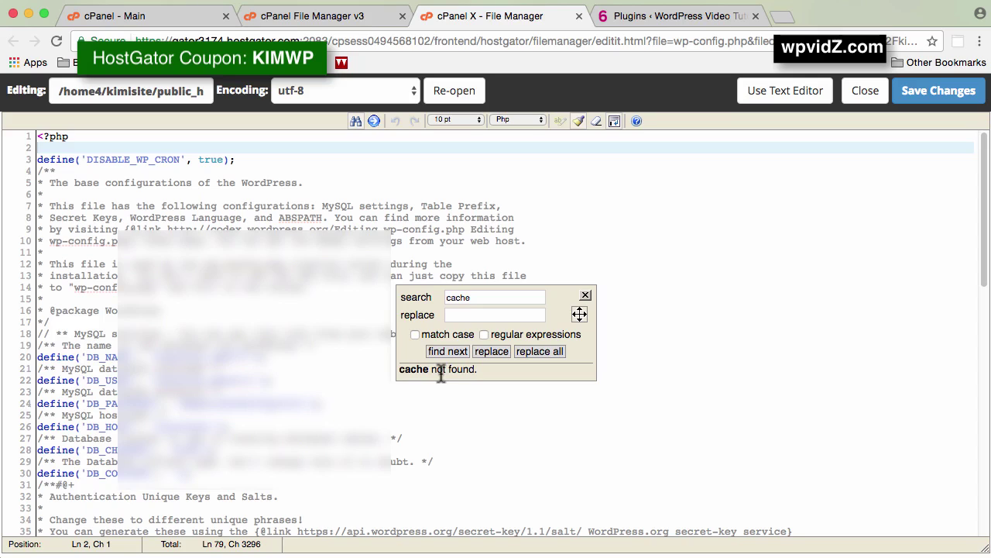
left_click(585, 297)
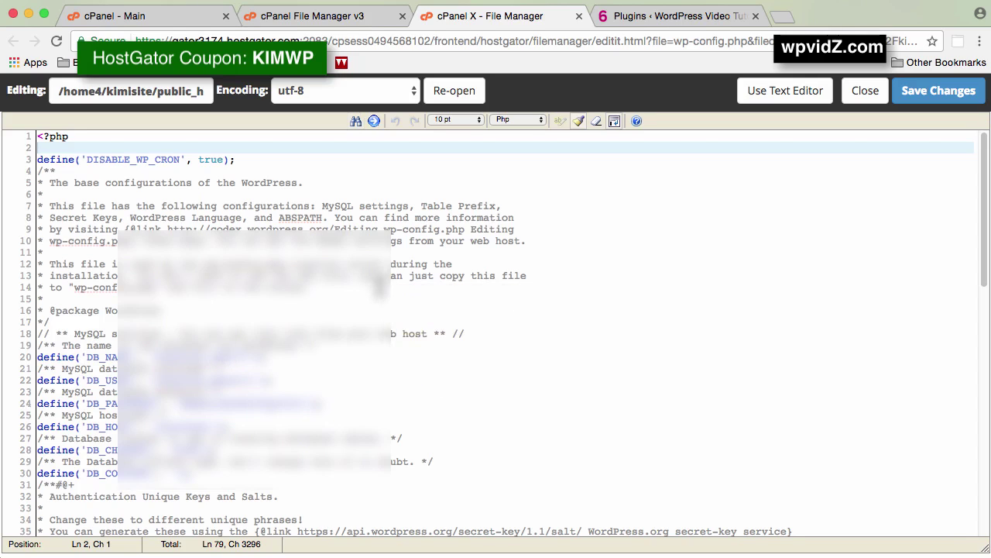
left_click(863, 99)
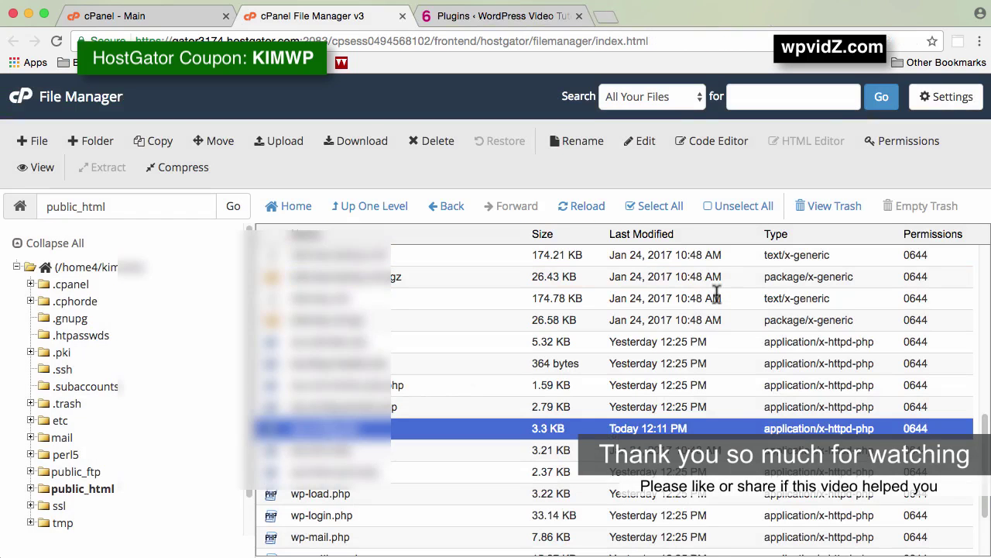
scroll(450, 391, "down", 3)
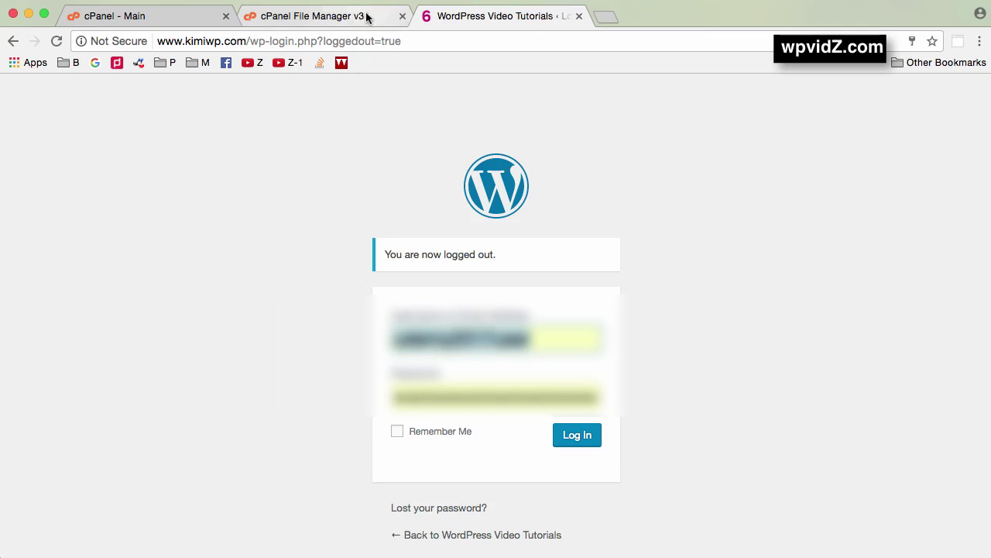
Step: Close the logged-out WordPress page and open the public_html/wp-content/plugins folder in the File Manager
left_click(579, 15)
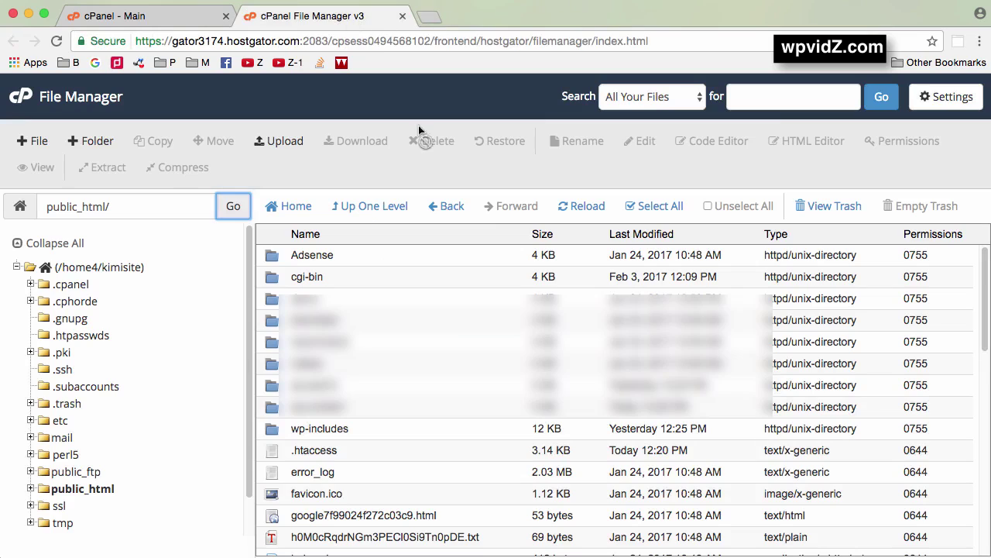
double_click(268, 410)
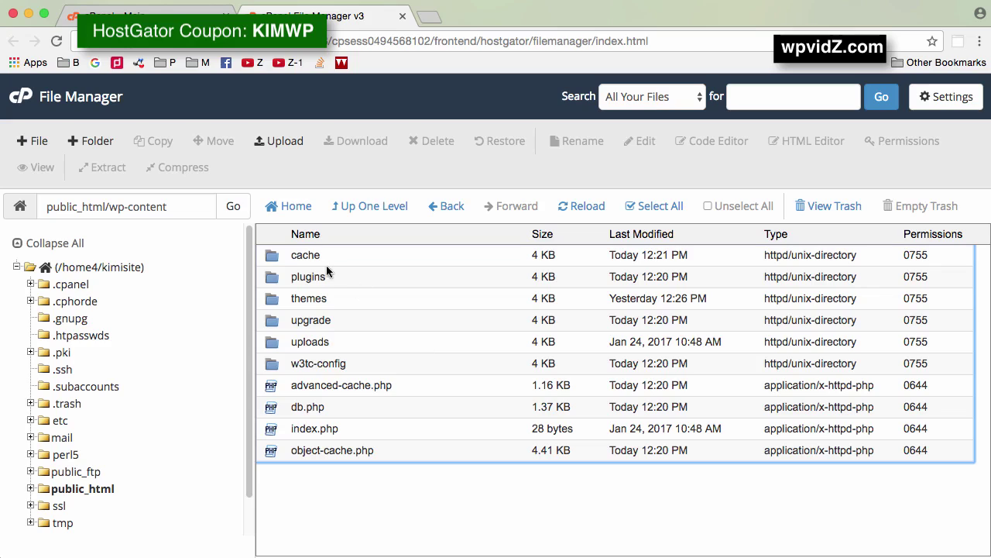
double_click(272, 279)
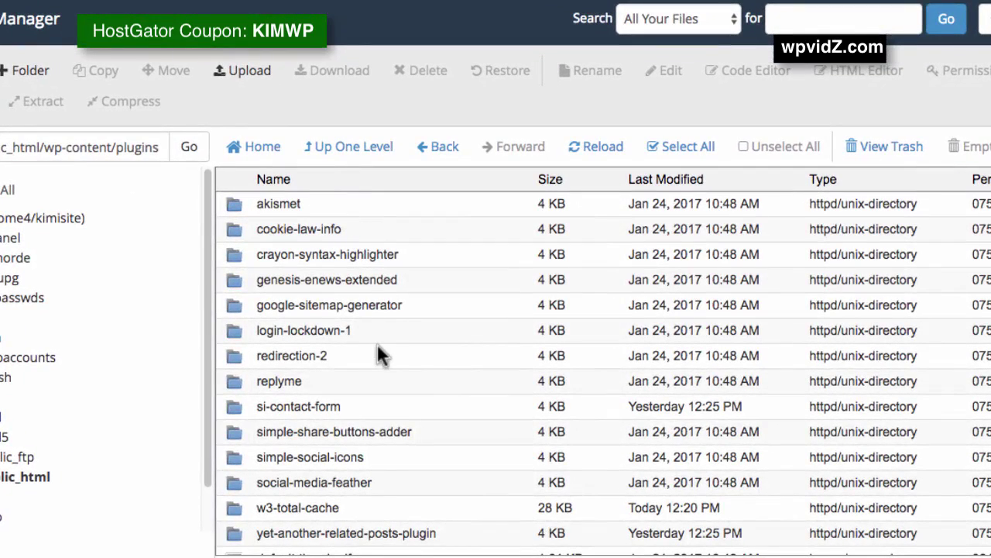
Step: Permanently delete the w3-total-cache folder from the plugins folder, skipping the trash
scroll(378, 347, "down", 2)
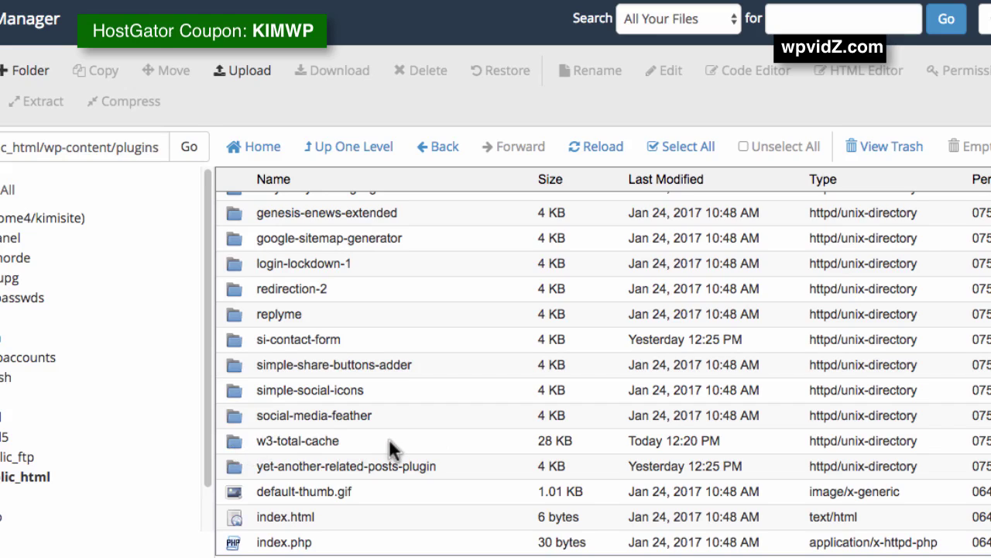
left_click(232, 445)
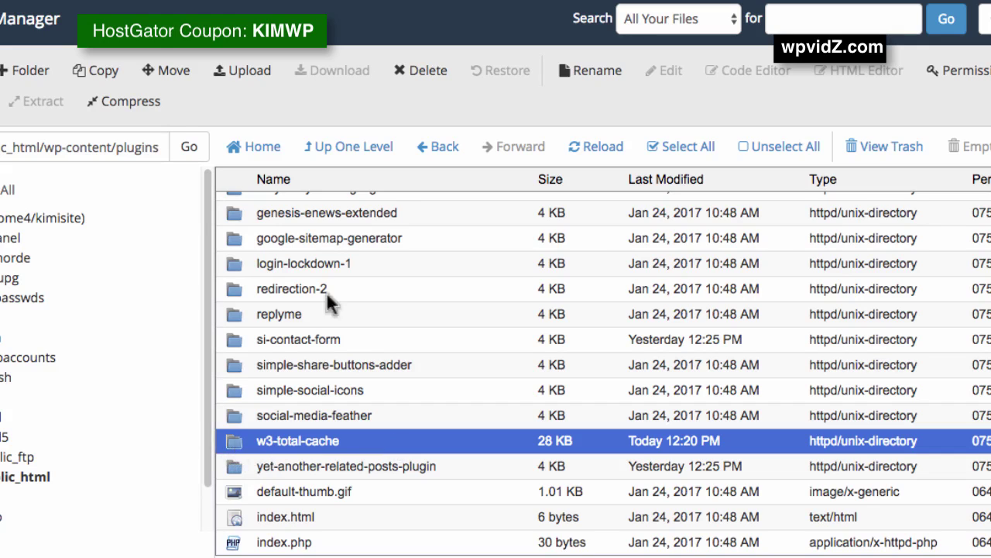
left_click(411, 68)
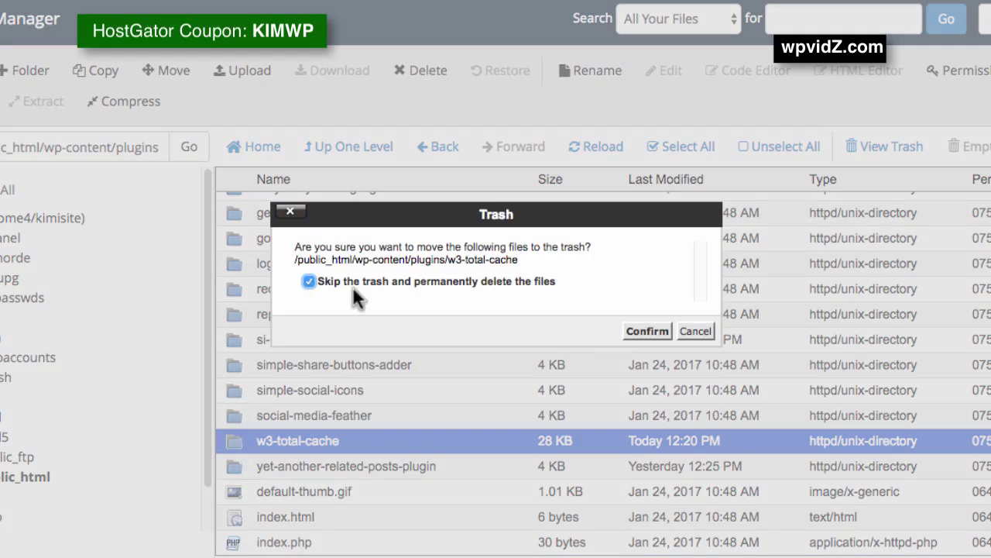
left_click(637, 335)
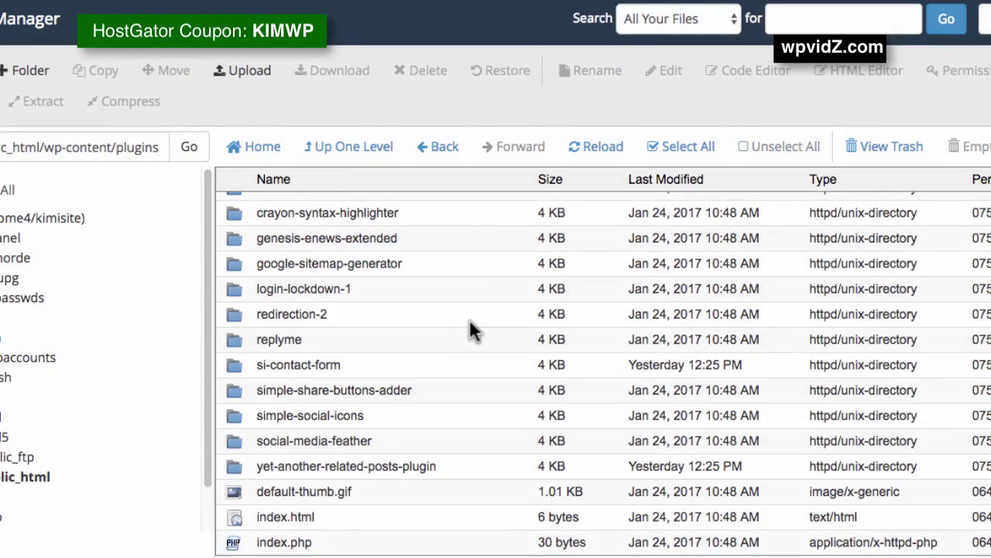
Step: Return to wp-content and permanently delete cache, w3tc-config, advanced-cache.php, db.php and object-cache.php, skipping the trash
left_click(337, 158)
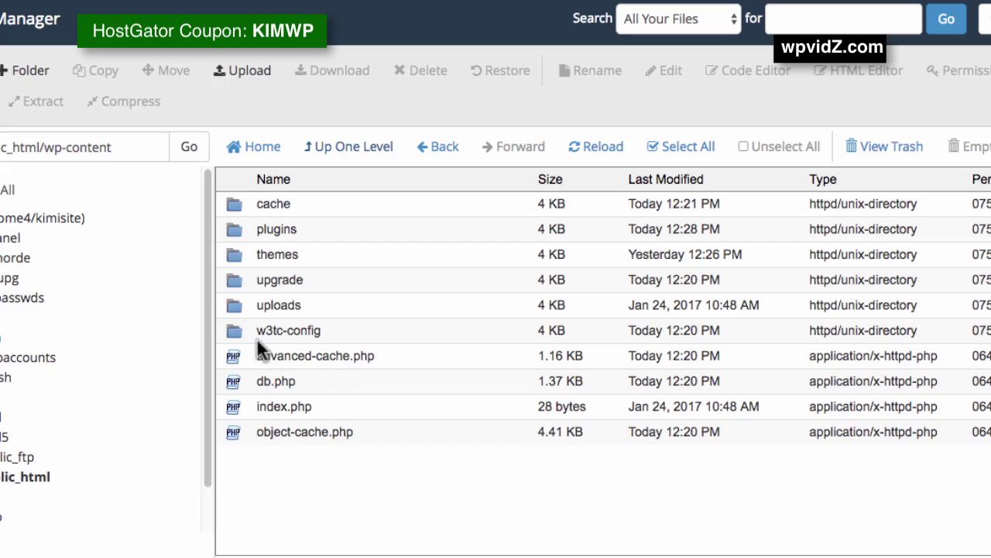
left_click_drag(297, 331, 270, 382)
left_click_drag(270, 382, 353, 408)
left_click_drag(43, 147, 113, 148)
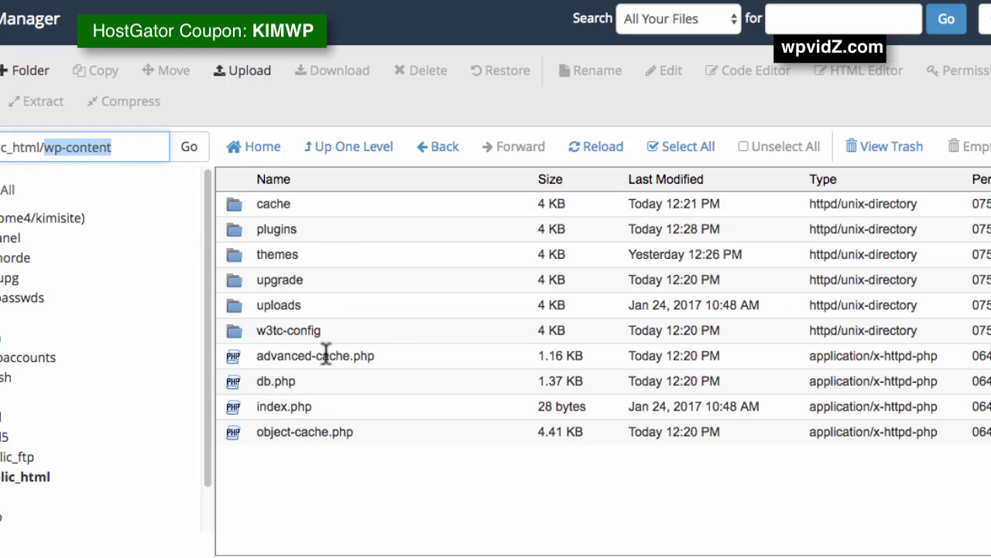
left_click(238, 204)
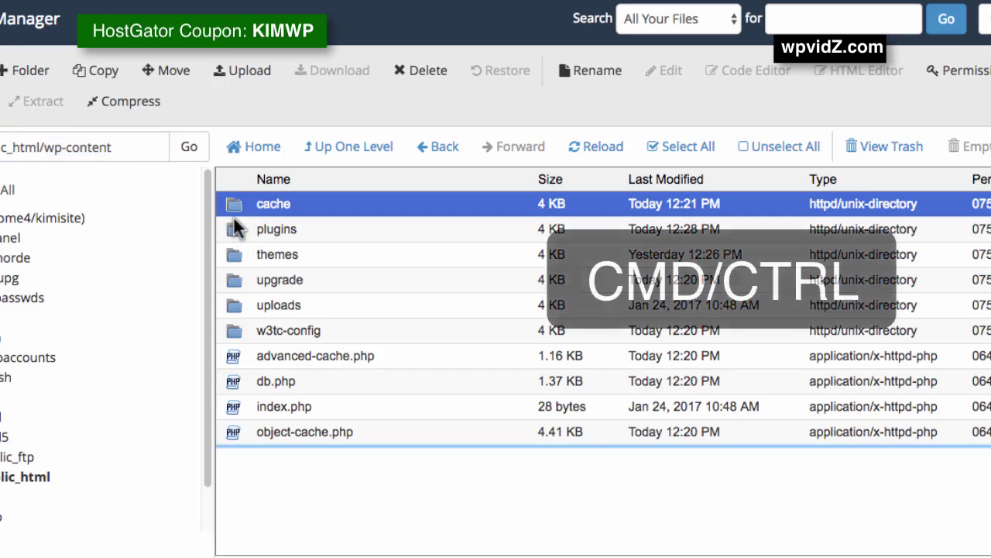
left_click(235, 331, "super")
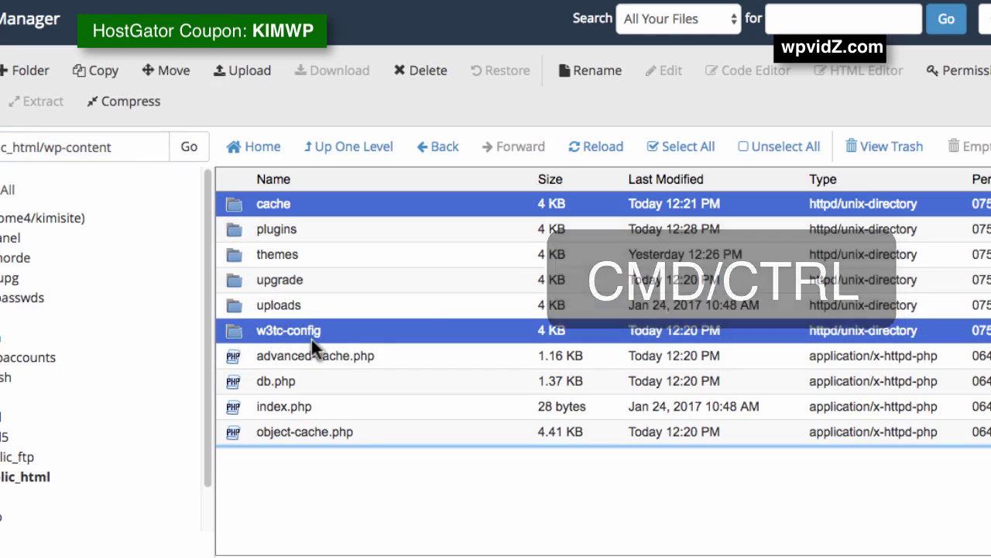
left_click(232, 357, "super")
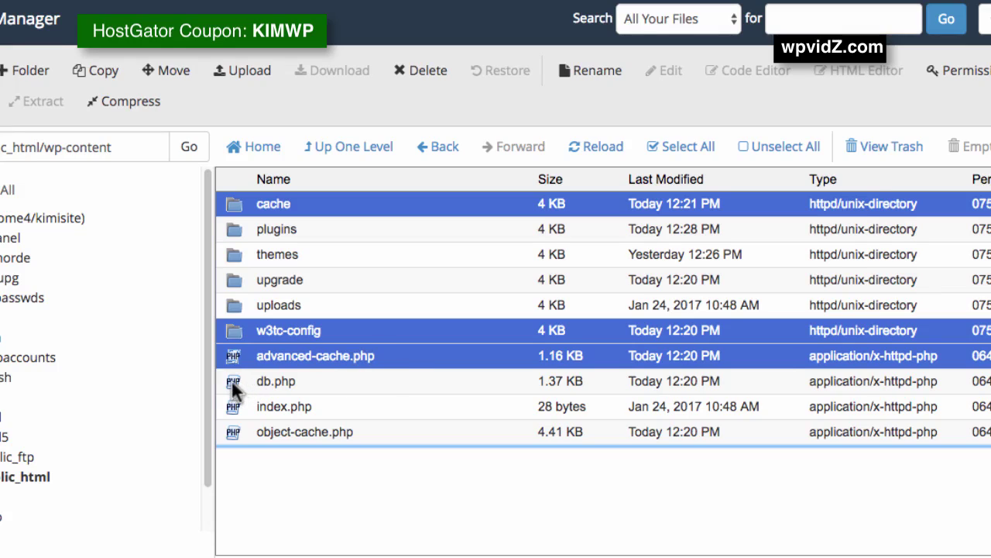
left_click(343, 382, "ctrl")
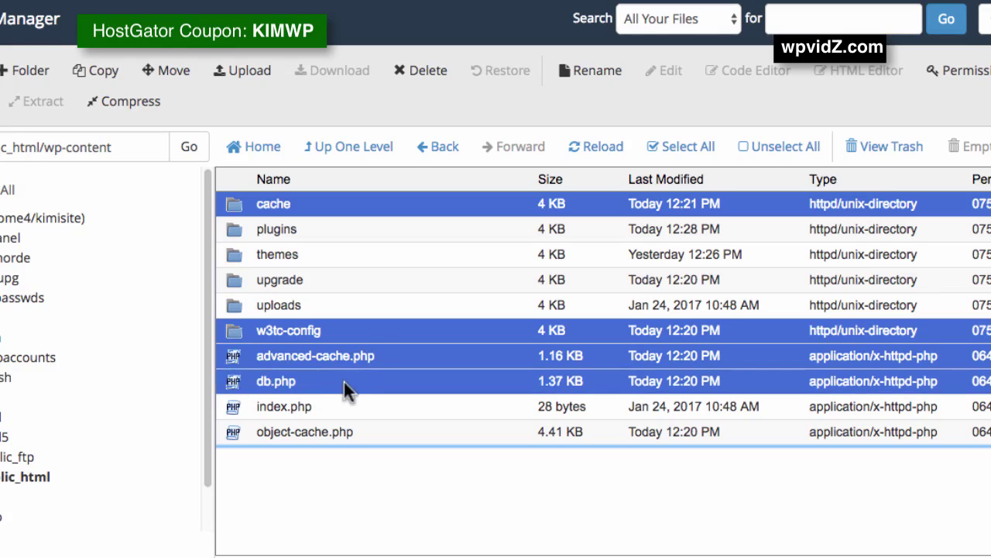
left_click(231, 432, "ctrl")
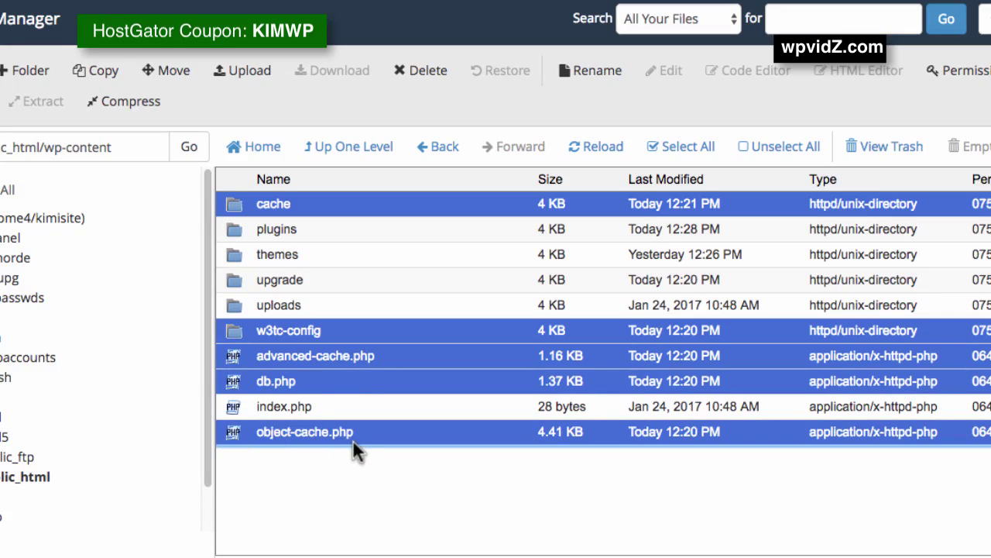
left_click(428, 74)
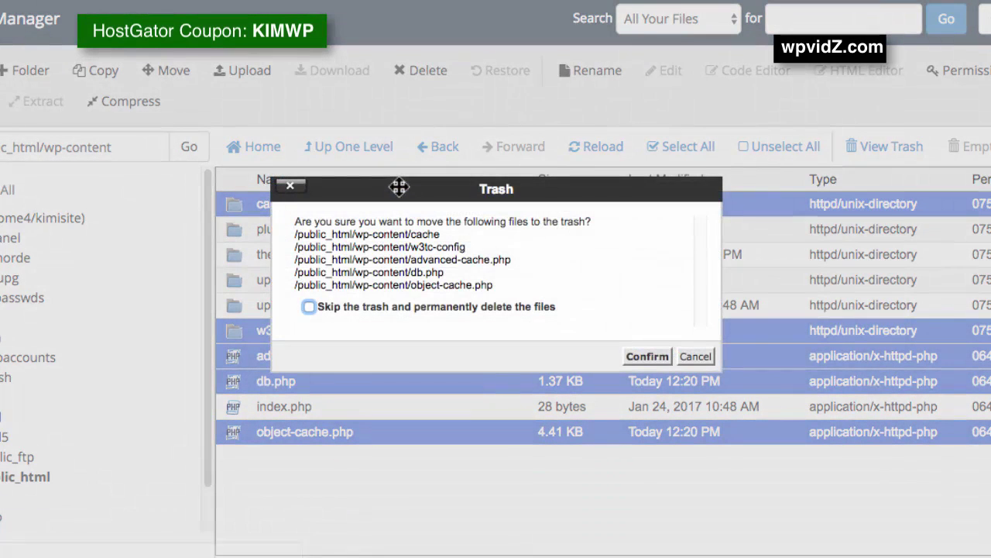
left_click(309, 308)
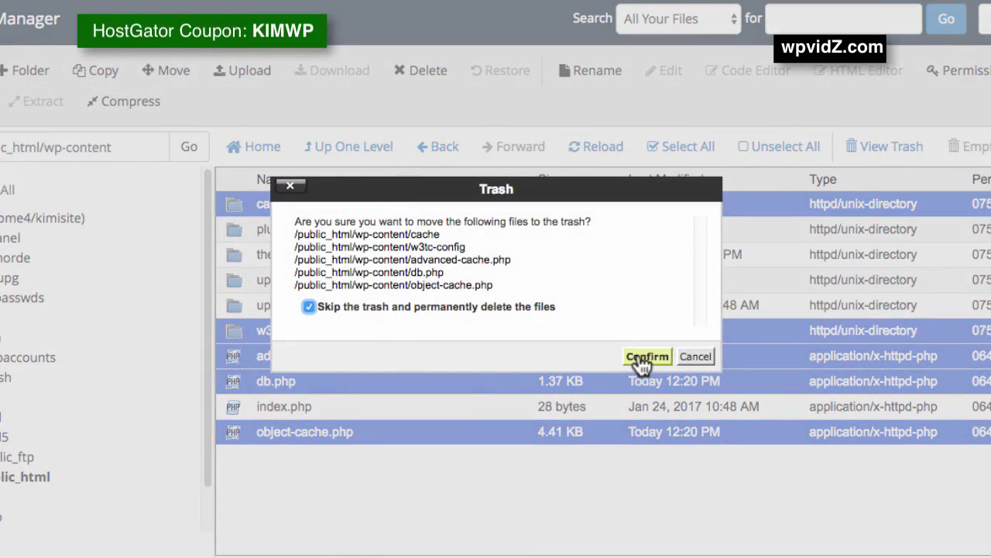
left_click(642, 358)
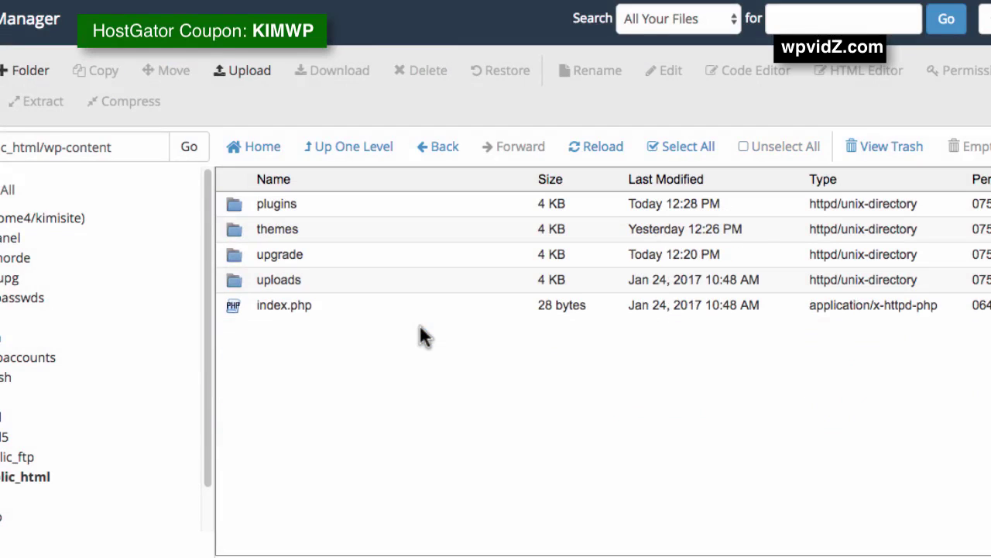
Step: Go up to public_html and back up .htaccess by copying it to /public_html/.htaccess-orig
left_click(340, 155)
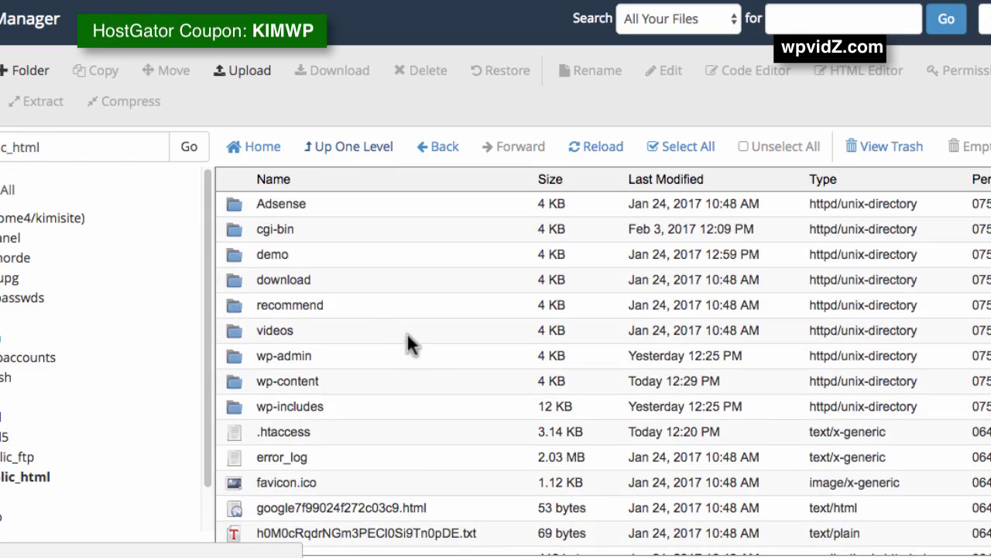
left_click(224, 432)
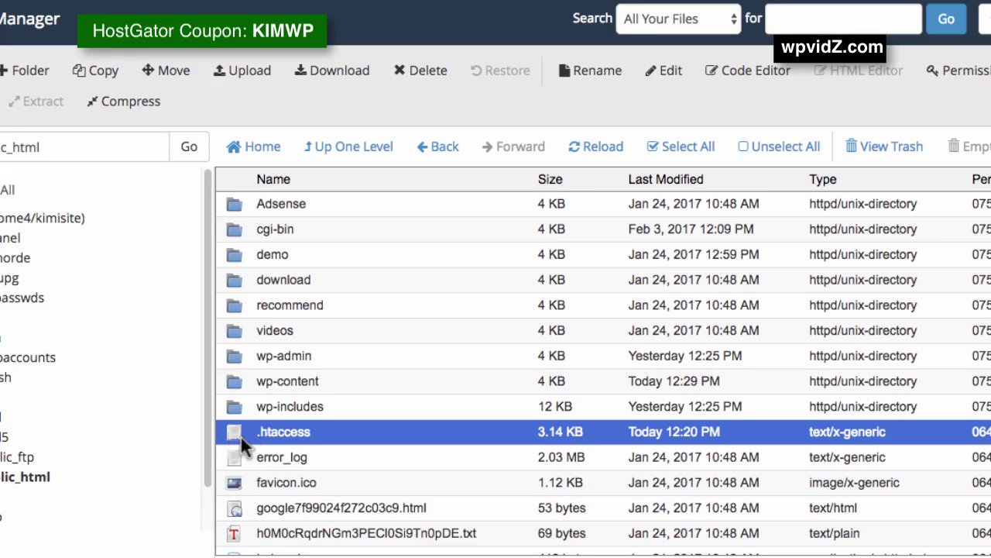
left_click(101, 77)
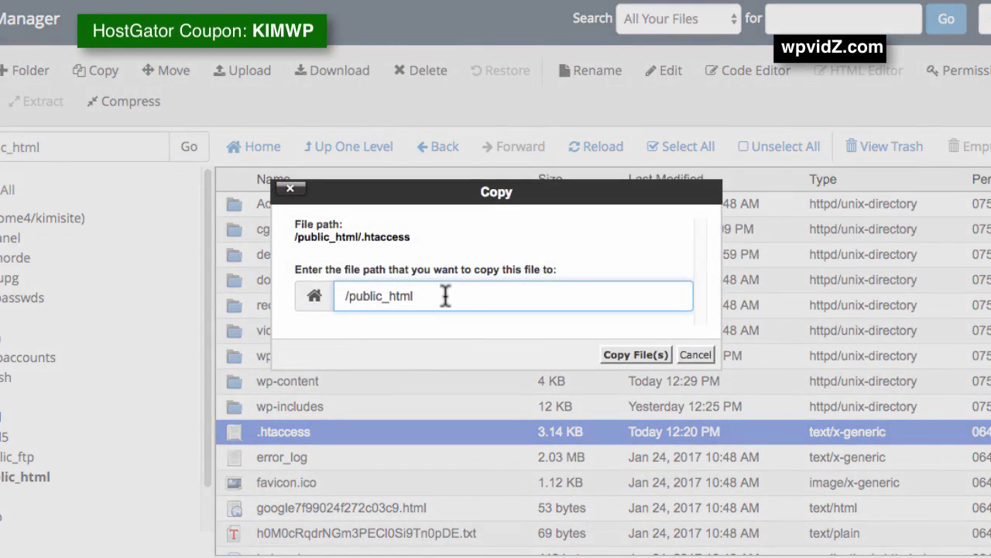
type("/")
type(".htaccess")
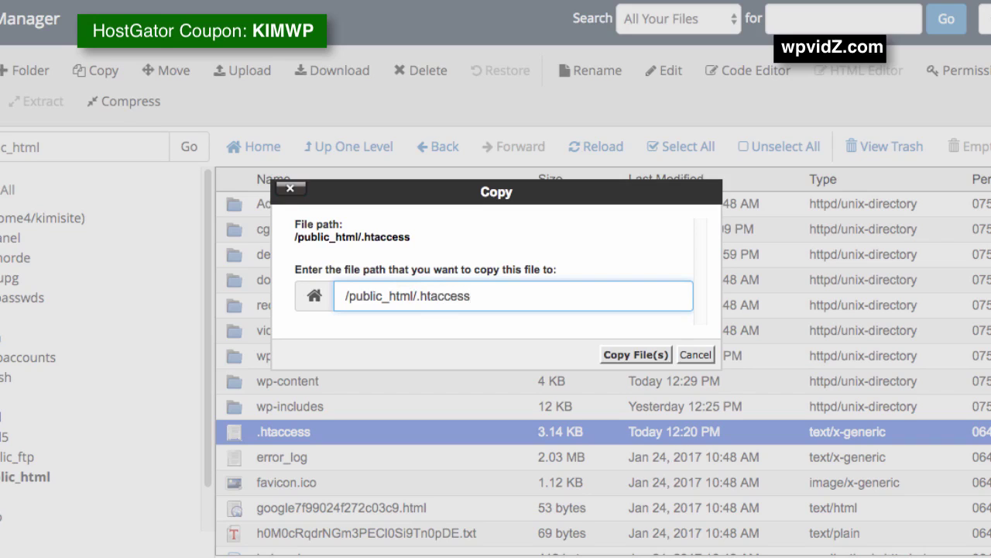
type("-orig")
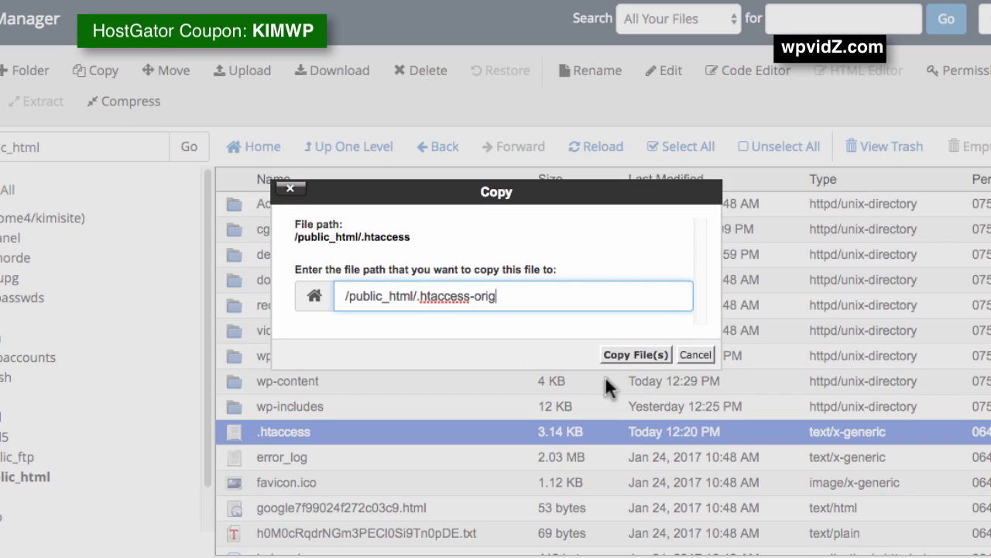
left_click(635, 356)
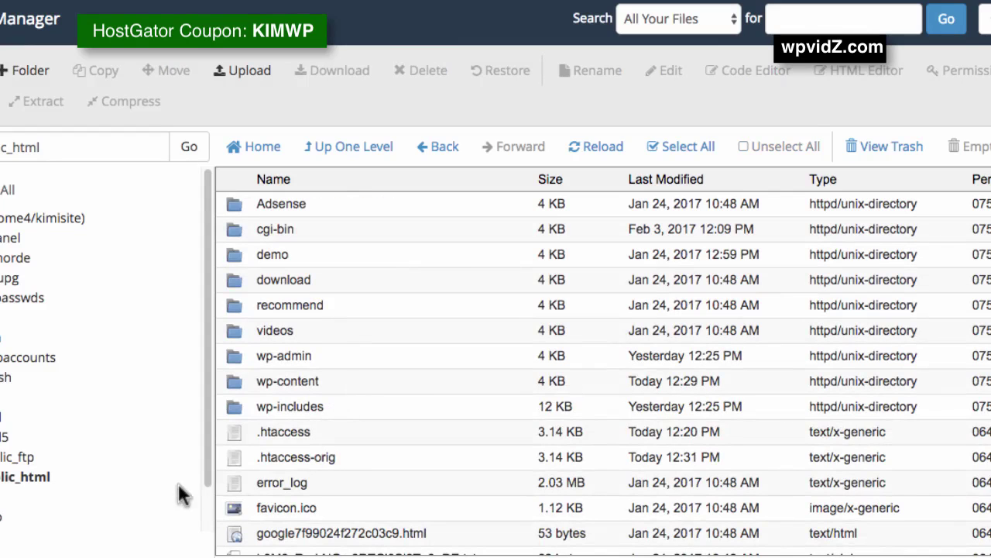
Step: Open the original .htaccess file, not the backup copy, for editing in the Code Editor
left_click(232, 463)
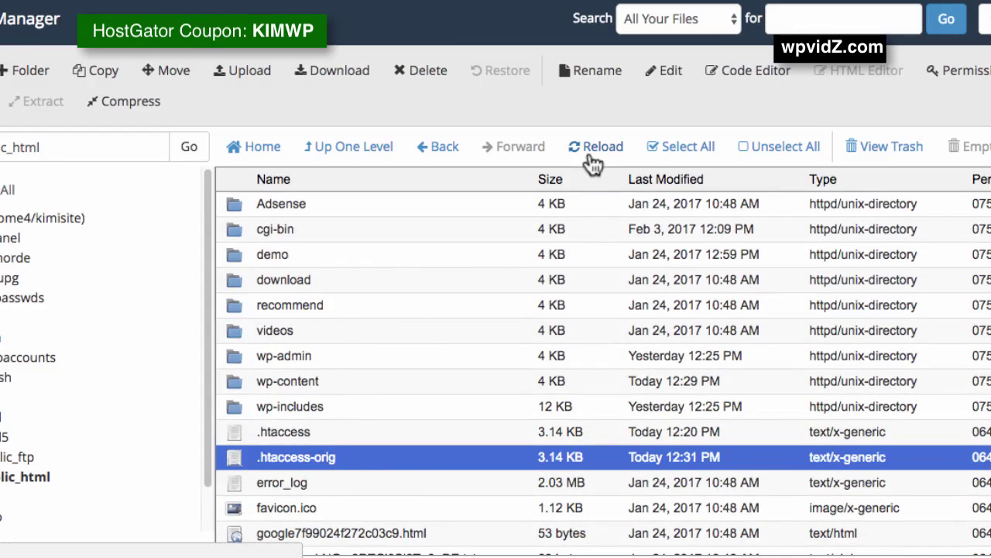
left_click(232, 433)
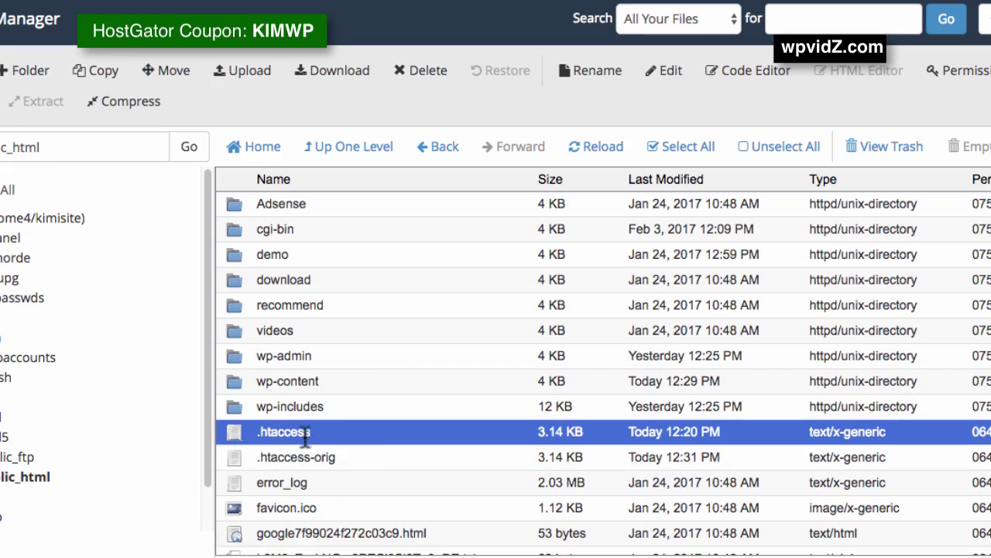
left_click(734, 69)
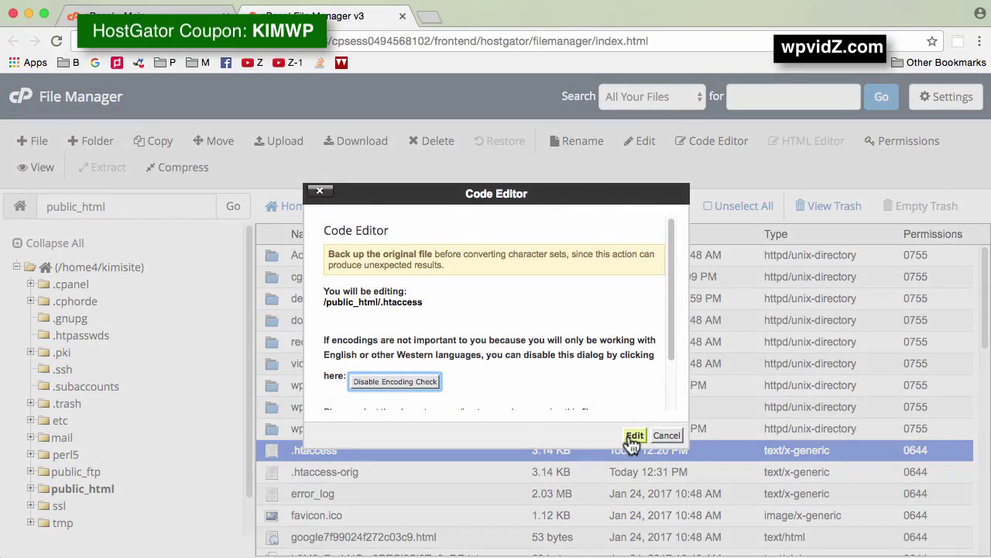
left_click(634, 436)
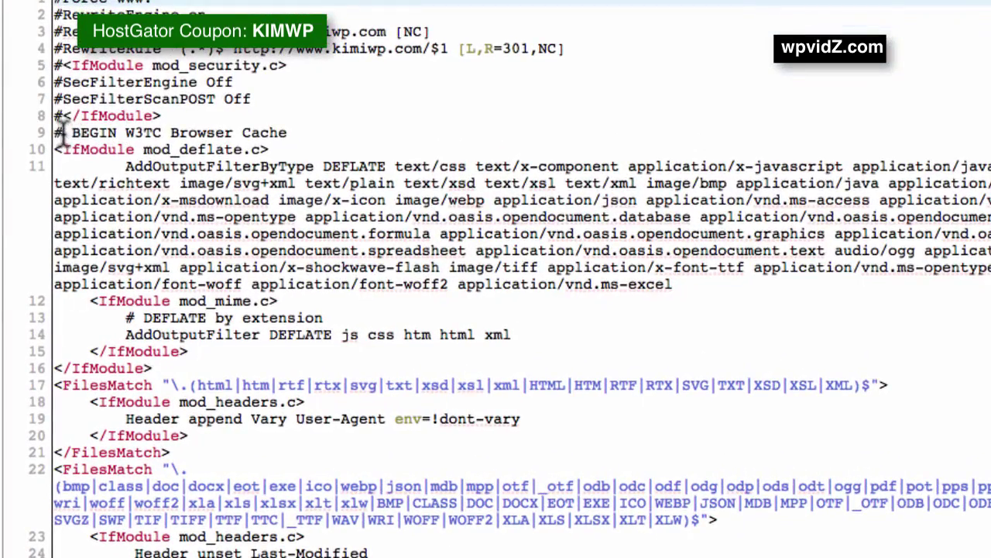
Step: Delete the whole W3TC Browser Cache block from .htaccess, from its BEGIN comment through its END comment
left_click(40, 230)
left_click_drag(55, 132, 287, 130)
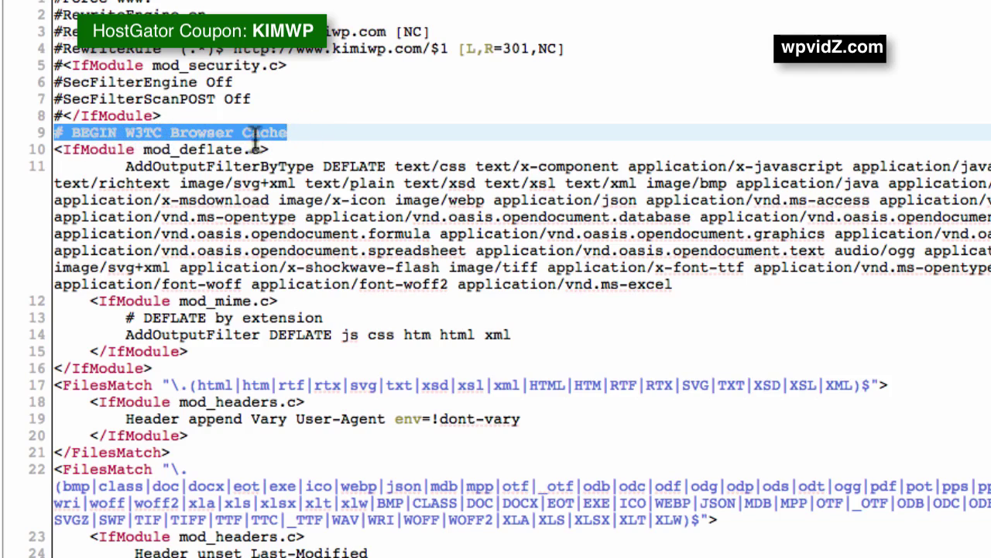
scroll(377, 339, "down", 3)
scroll(377, 338, "up", 3)
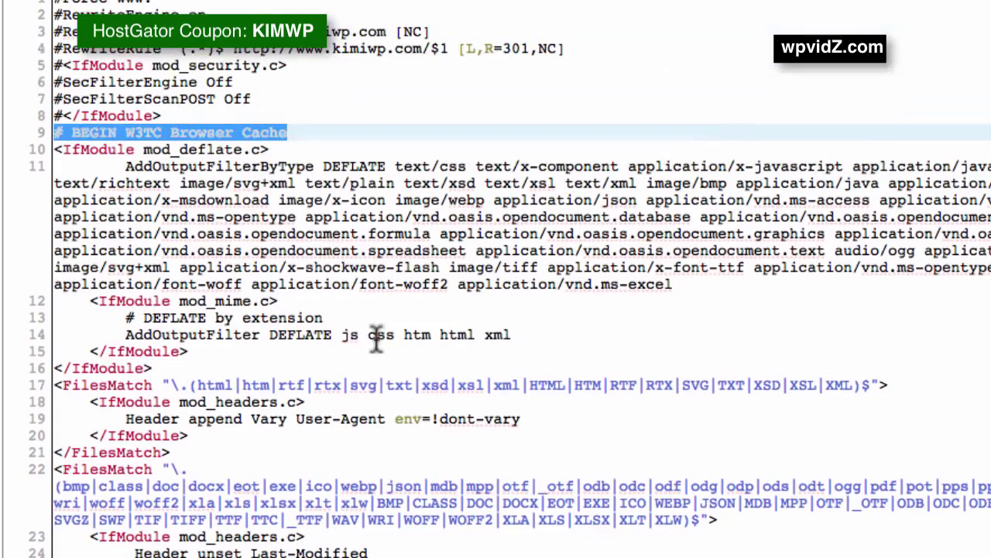
scroll(411, 403, "down", 3)
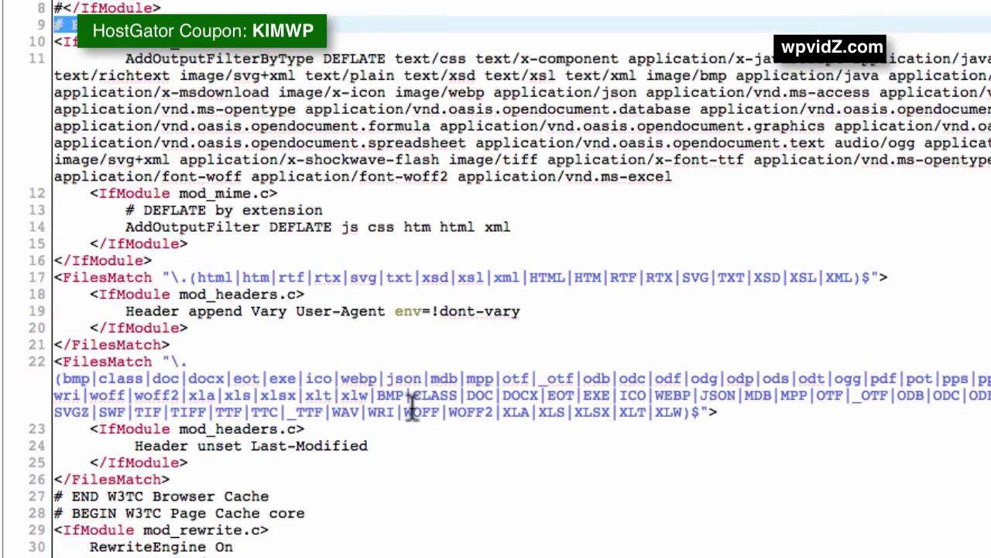
triple_click(281, 496)
left_click_drag(281, 495, 90, 31)
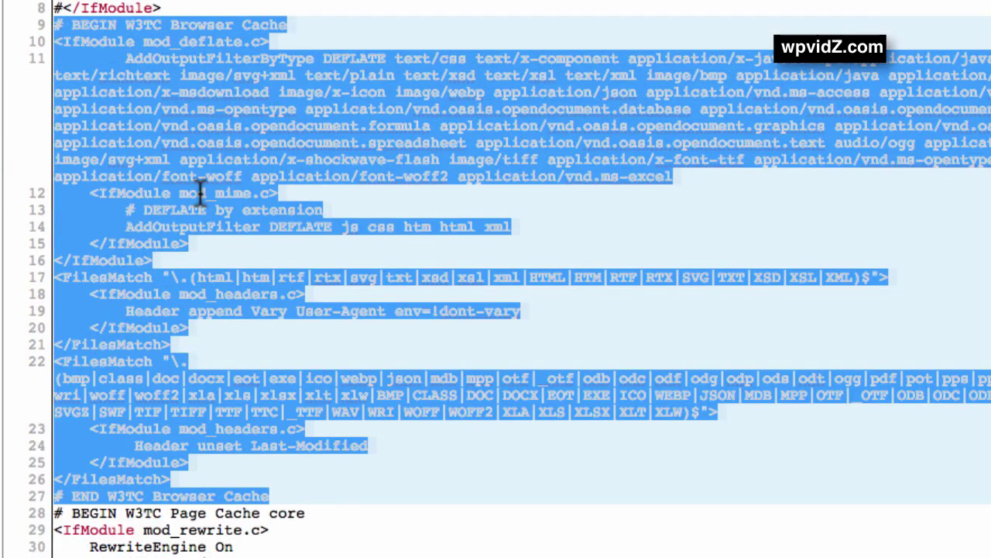
key("BackSpace")
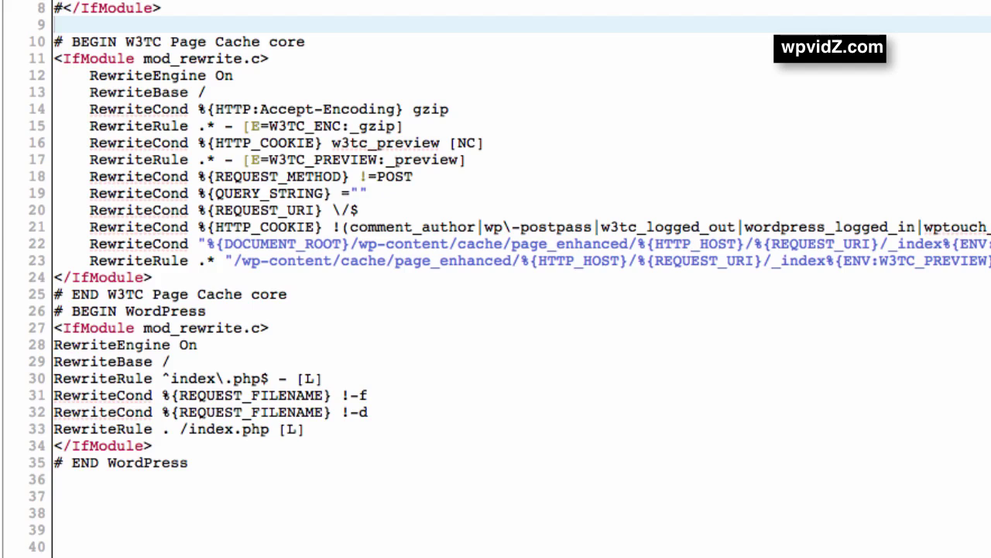
Step: Delete the W3TC Page Cache core block, including its BEGIN and END comments, and save .htaccess
left_click(55, 40)
left_click_drag(55, 42, 328, 293)
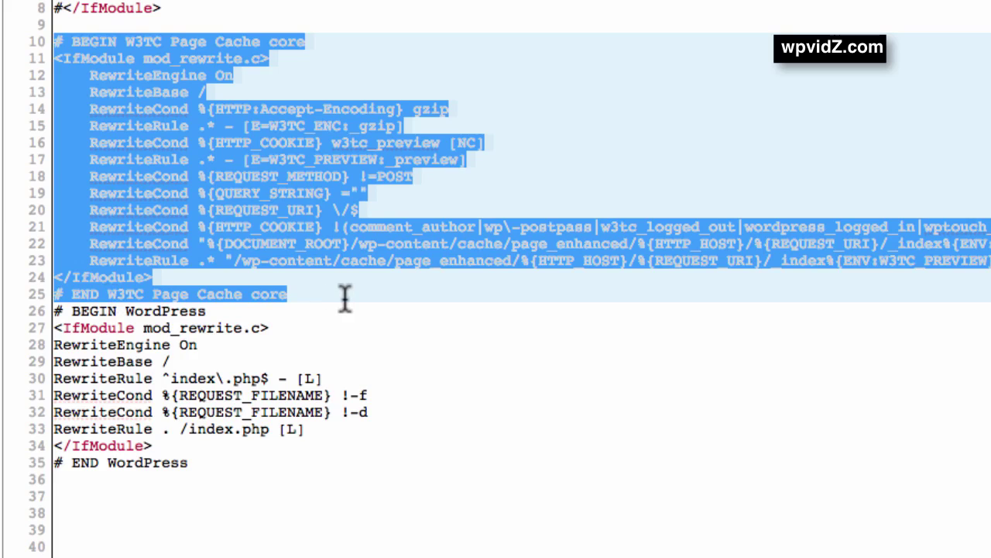
key("Delete")
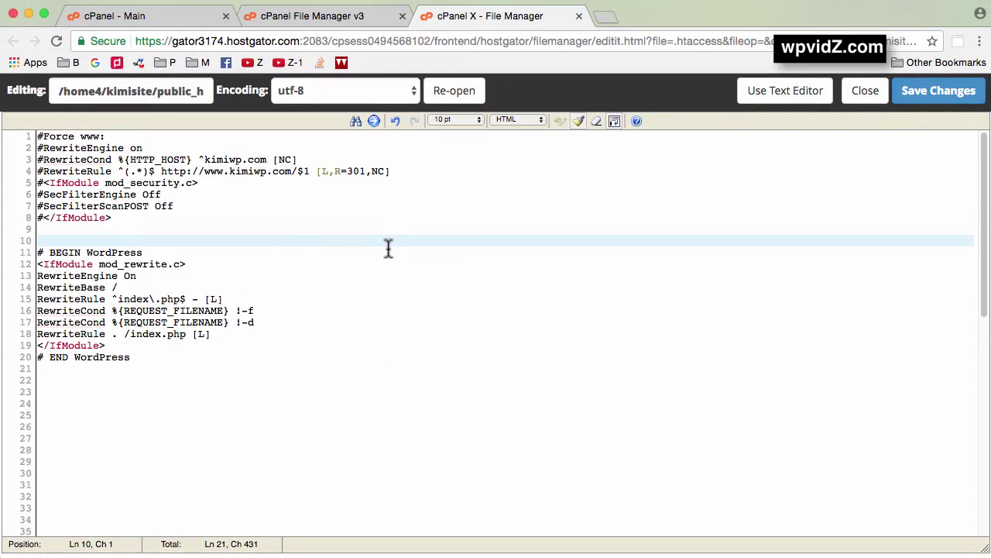
left_click(939, 91)
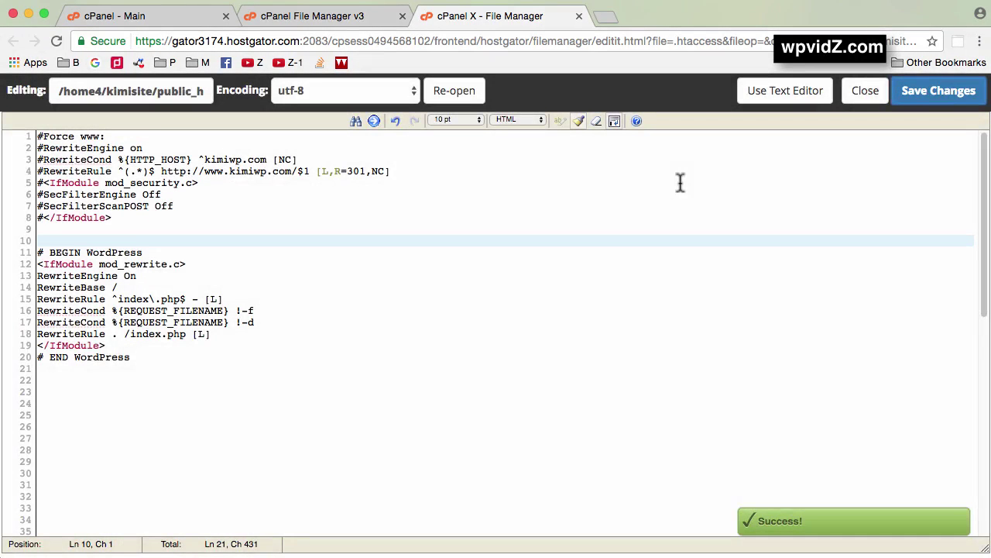
Step: Load kimiwp.com in a new browser tab and check the site's front page
left_click(607, 16)
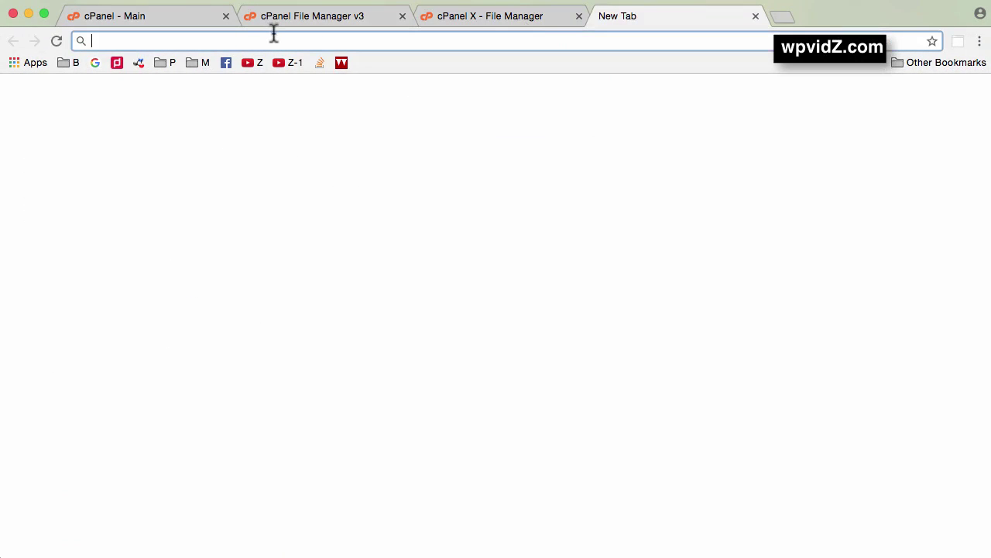
type("kimi")
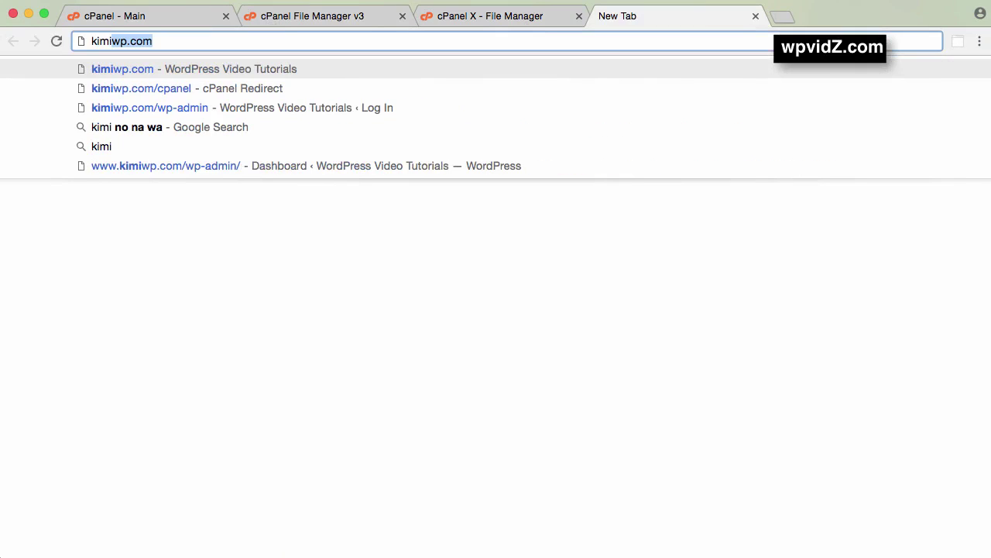
type("w")
key("Return")
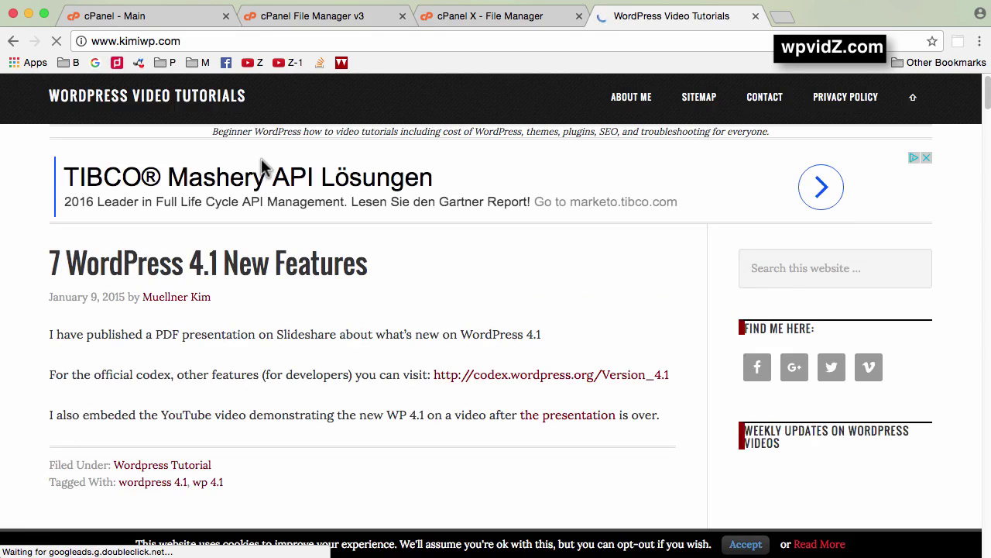
scroll(544, 316, "down", 2)
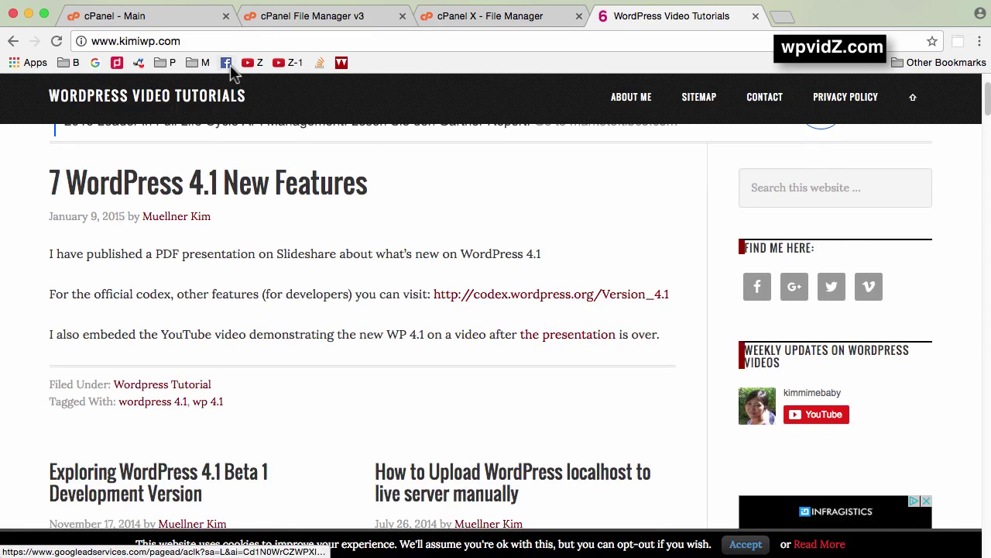
left_click(222, 41)
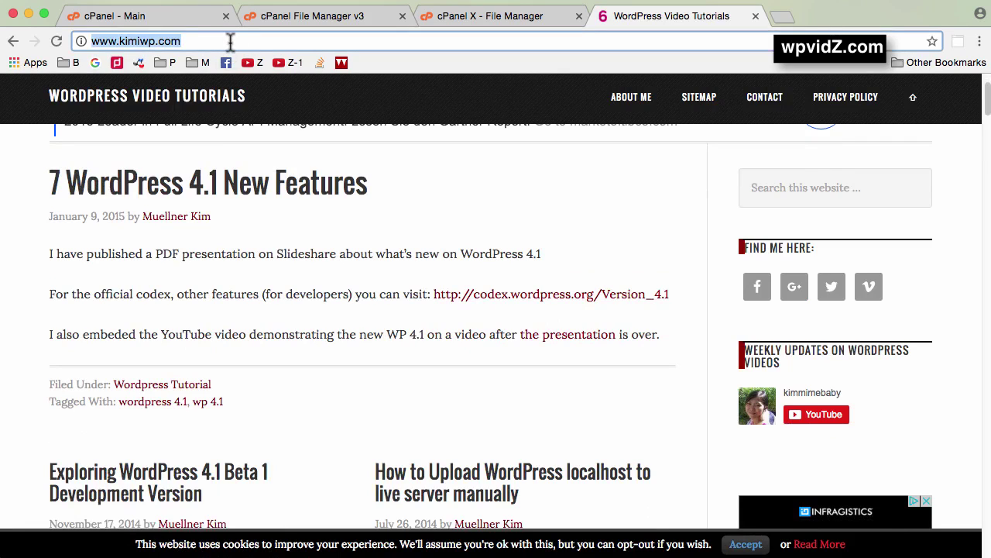
left_click(230, 41)
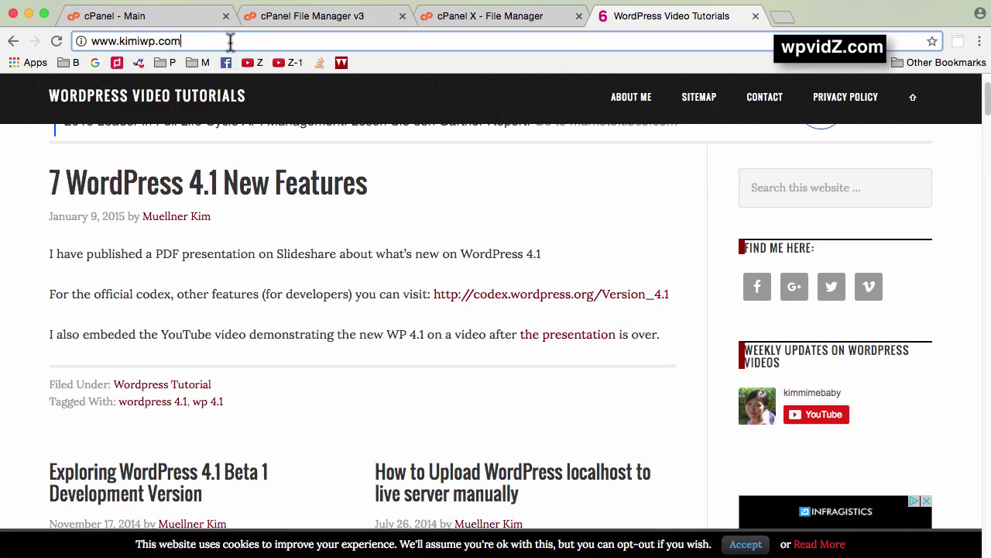
type("/wp-admin")
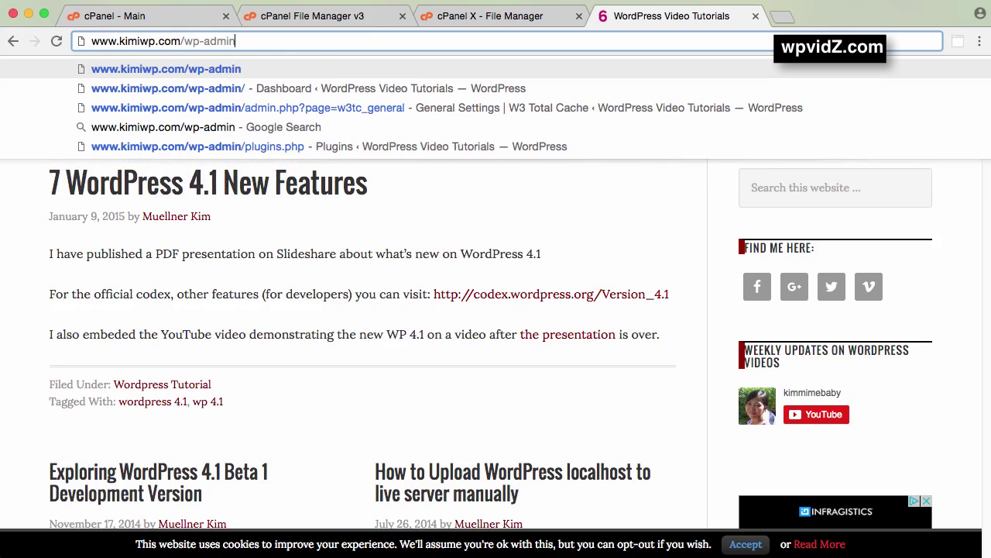
key("Return")
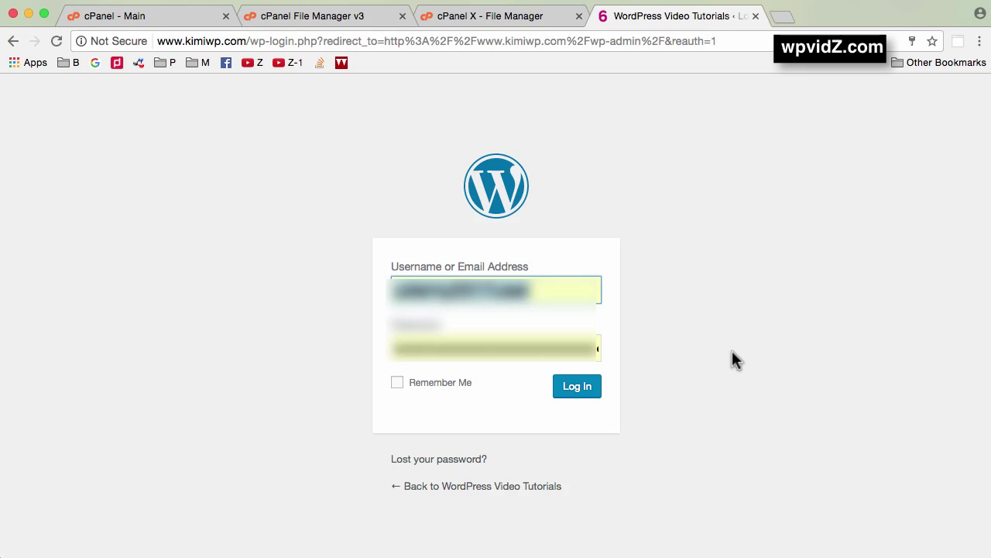
Step: Close the .htaccess editor, return to the File Manager and select the .htaccess-orig backup in public_html
left_click(516, 19)
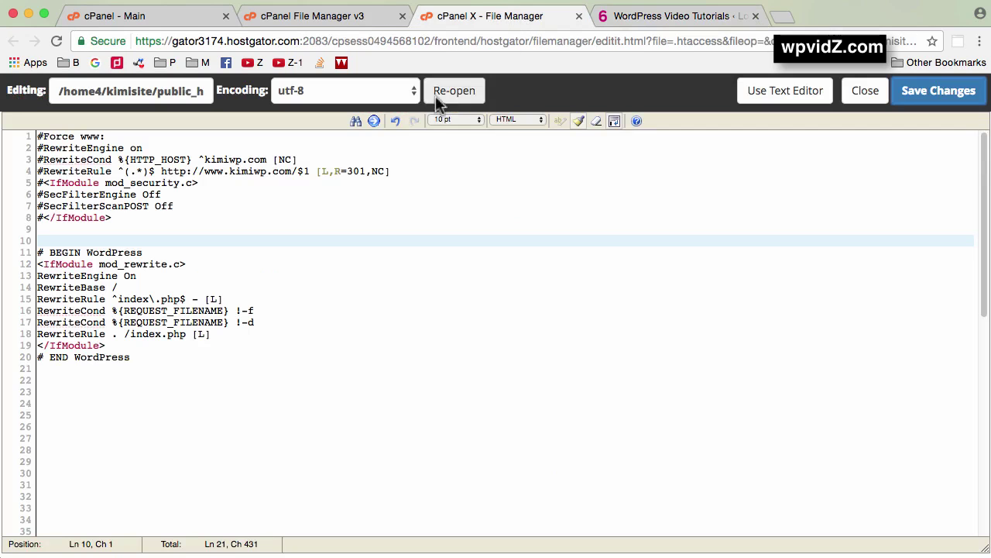
left_click(871, 93)
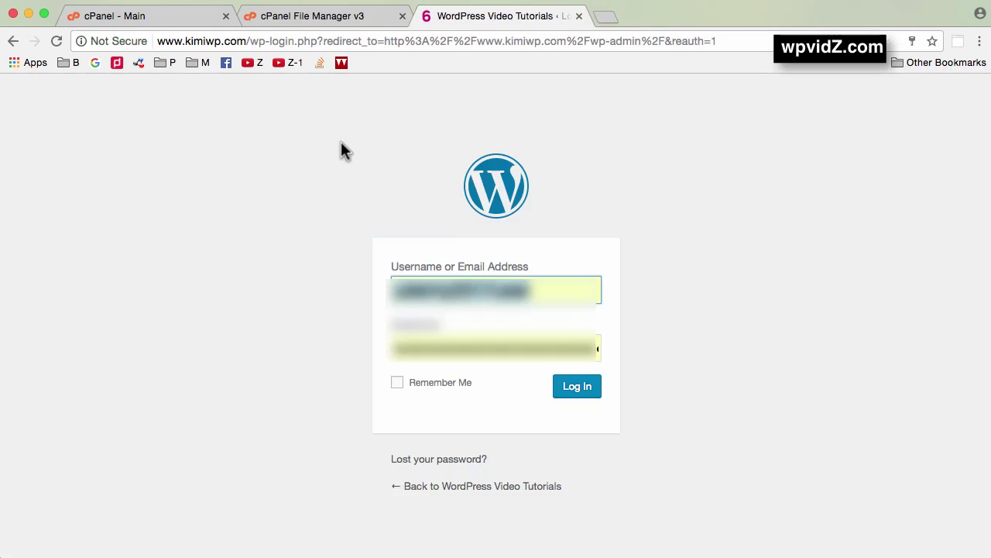
left_click(335, 17)
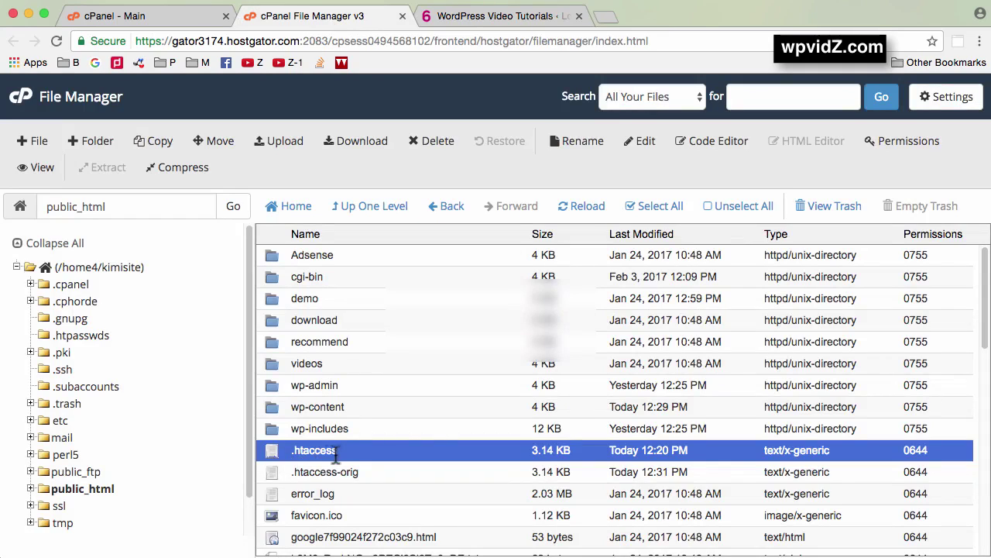
left_click(495, 16)
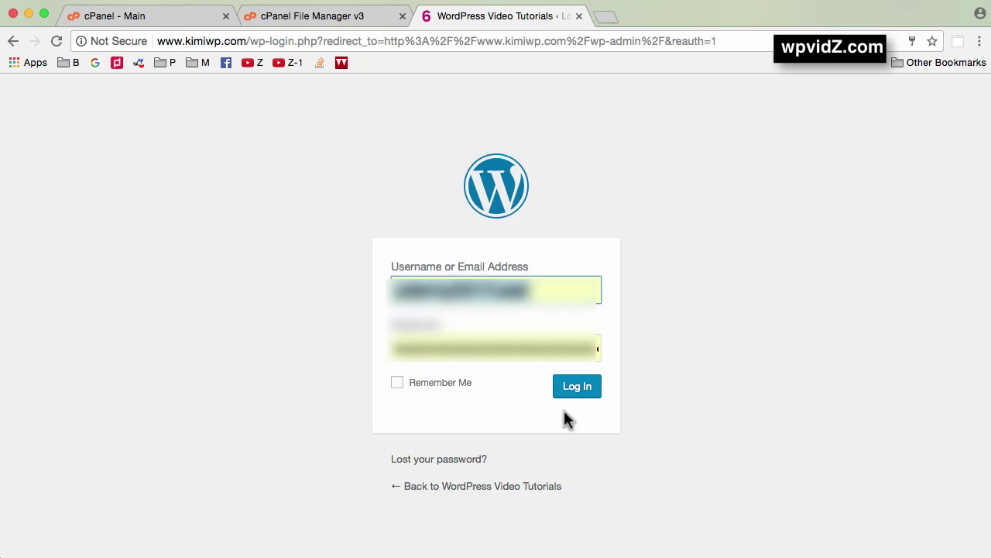
left_click(334, 18)
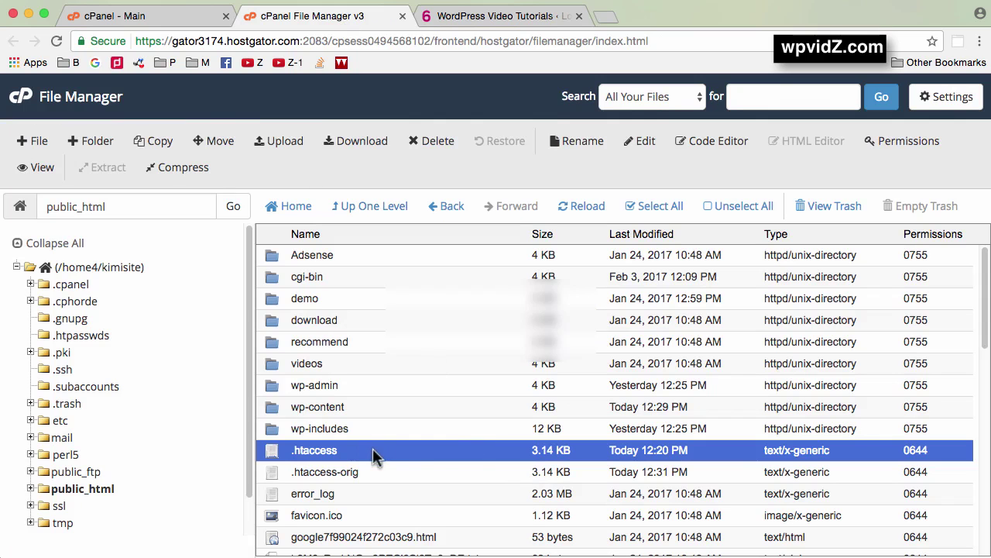
left_click(310, 472)
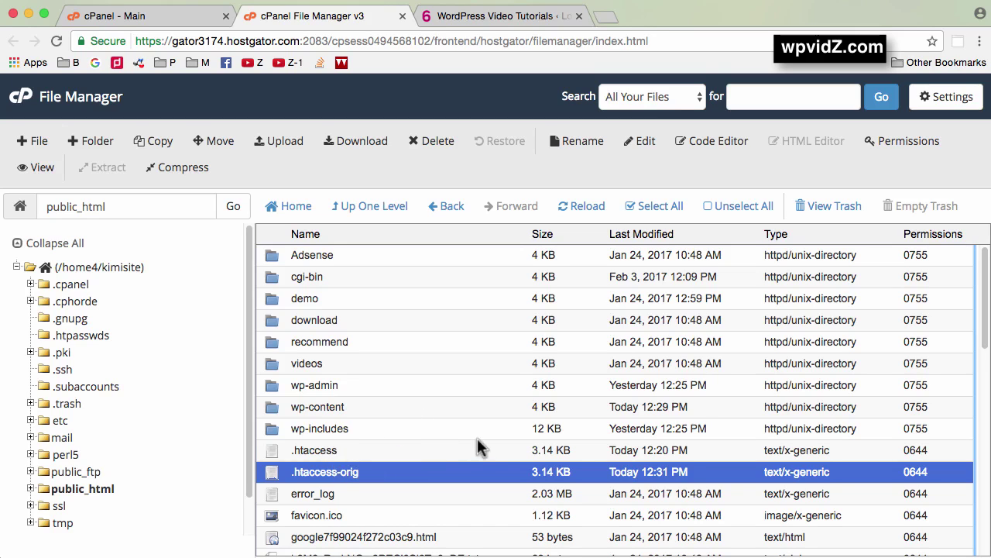
Step: Open wp-config.php from public_html for editing in the Code Editor
scroll(477, 447, "down", 5)
scroll(477, 447, "down", 5)
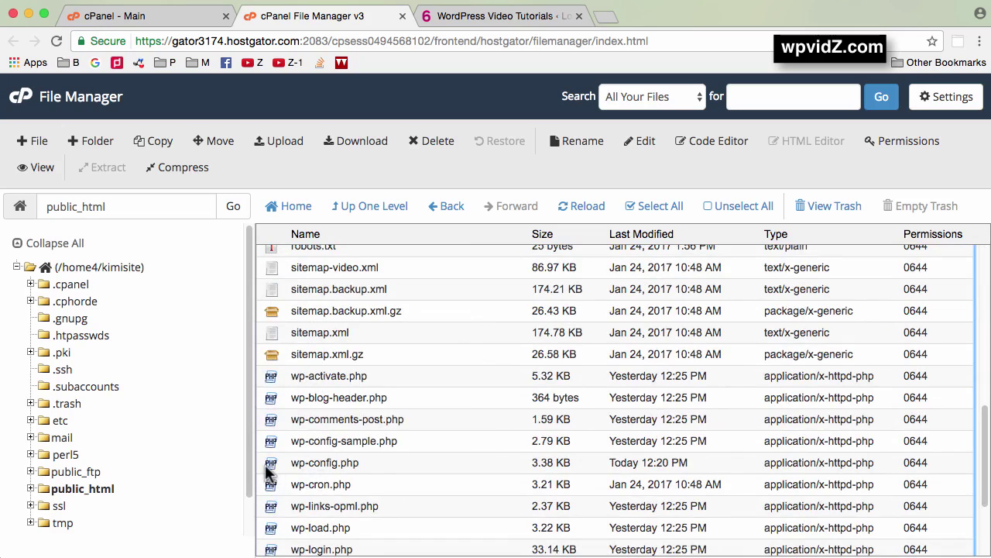
left_click(313, 467)
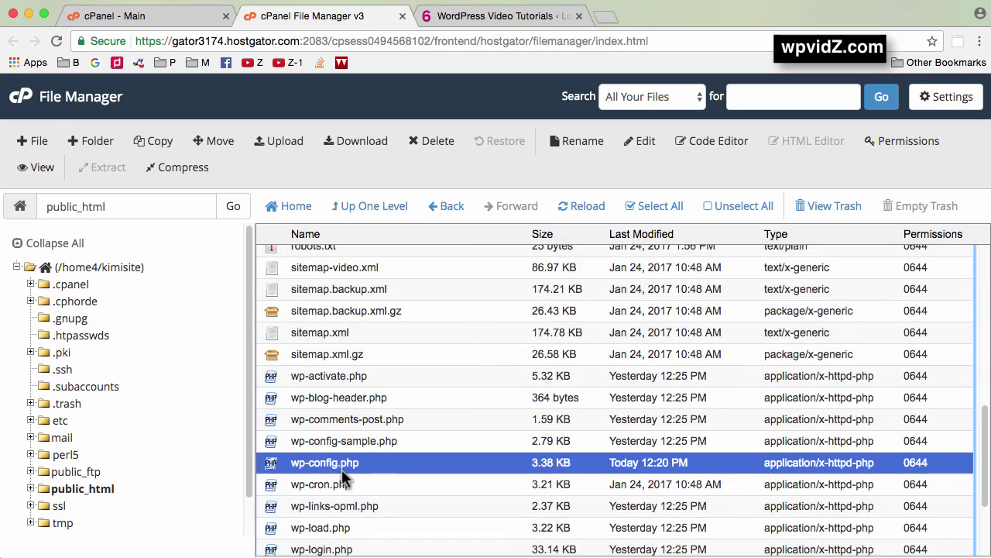
left_click(718, 144)
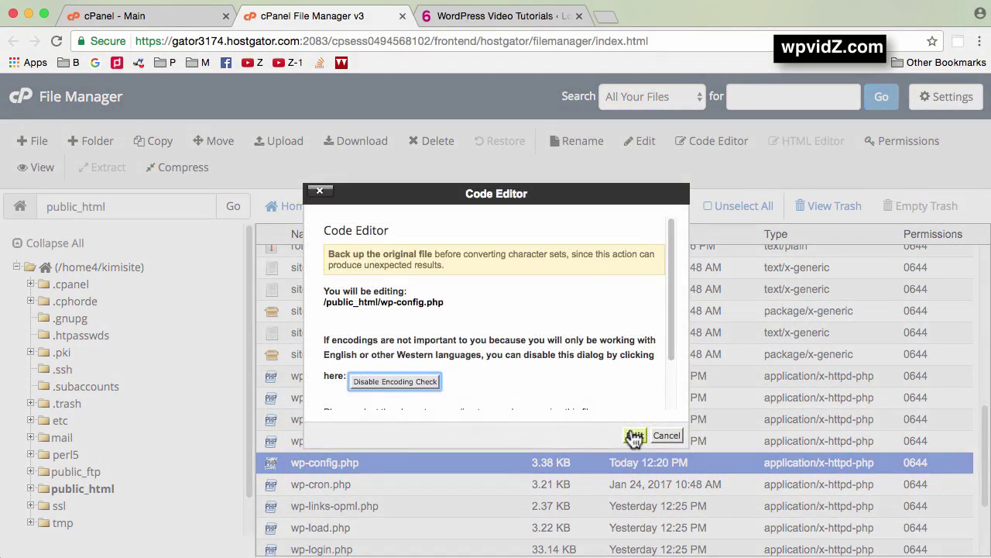
left_click(634, 436)
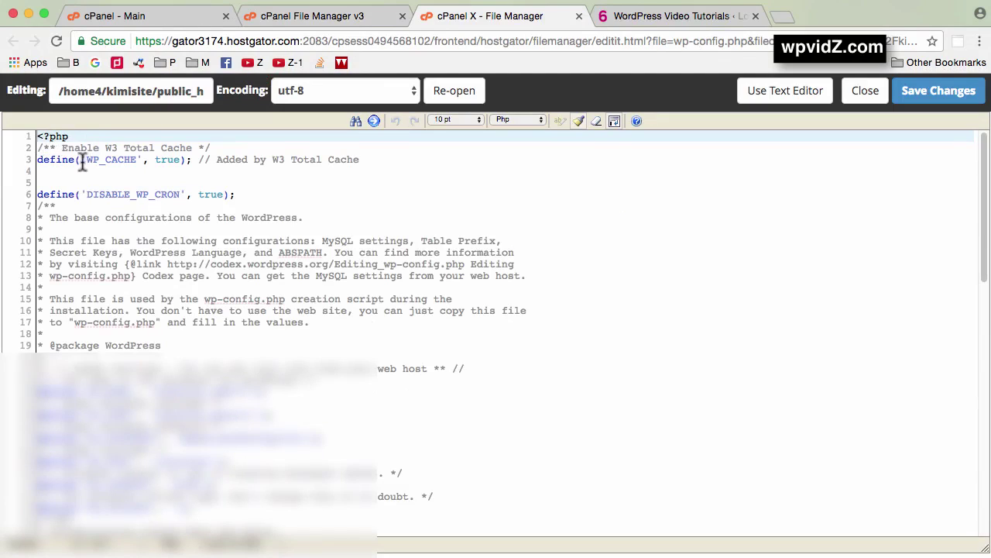
Step: Delete the Enable W3 Total Cache comment and WP_CACHE define line from wp-config.php, save, and close the editor to return to the login page
left_click_drag(40, 159, 120, 165)
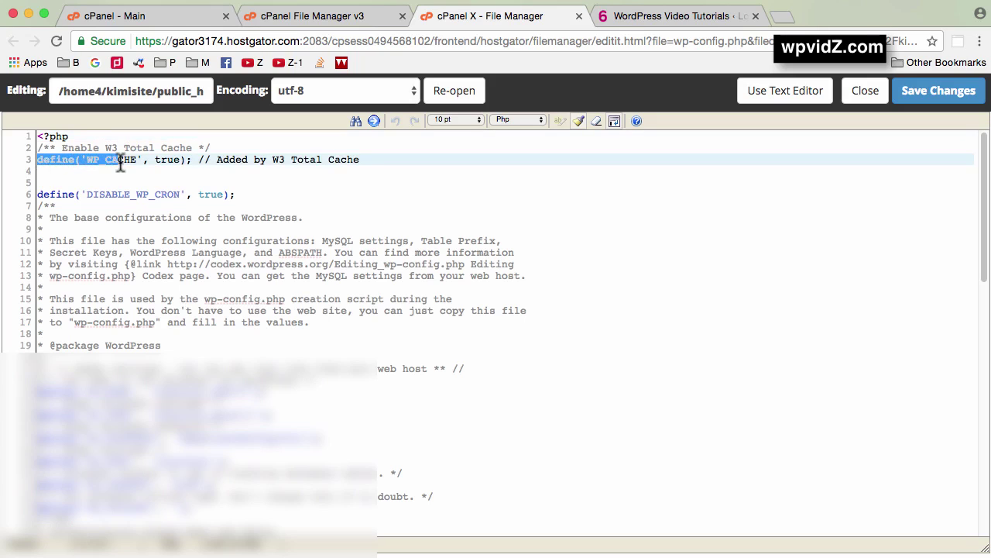
left_click(84, 181)
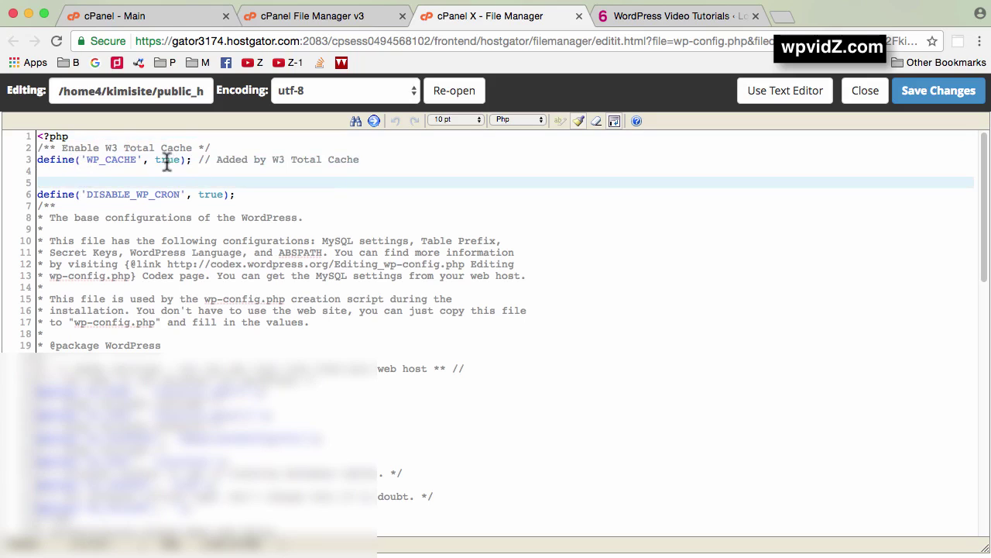
left_click_drag(382, 159, 23, 146)
key("BackSpace")
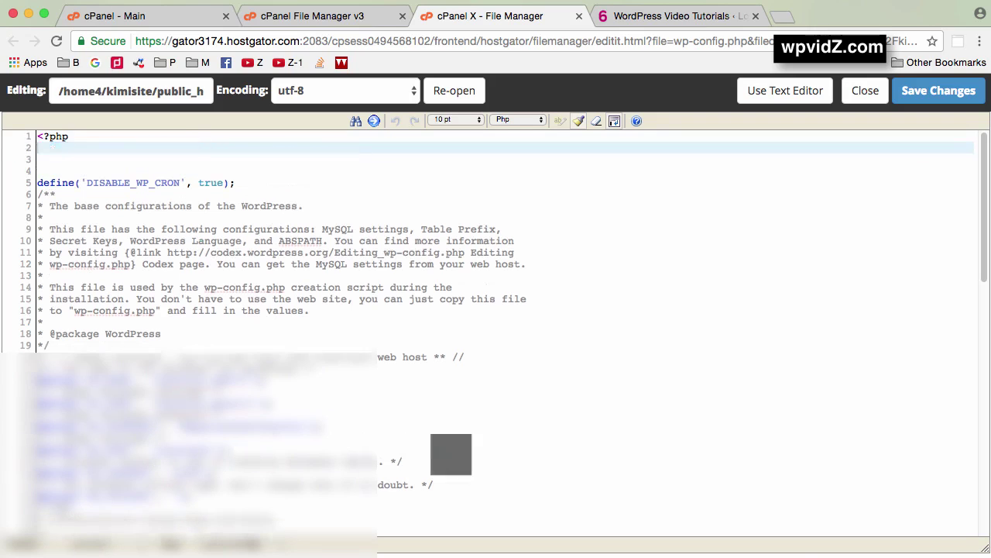
left_click(942, 93)
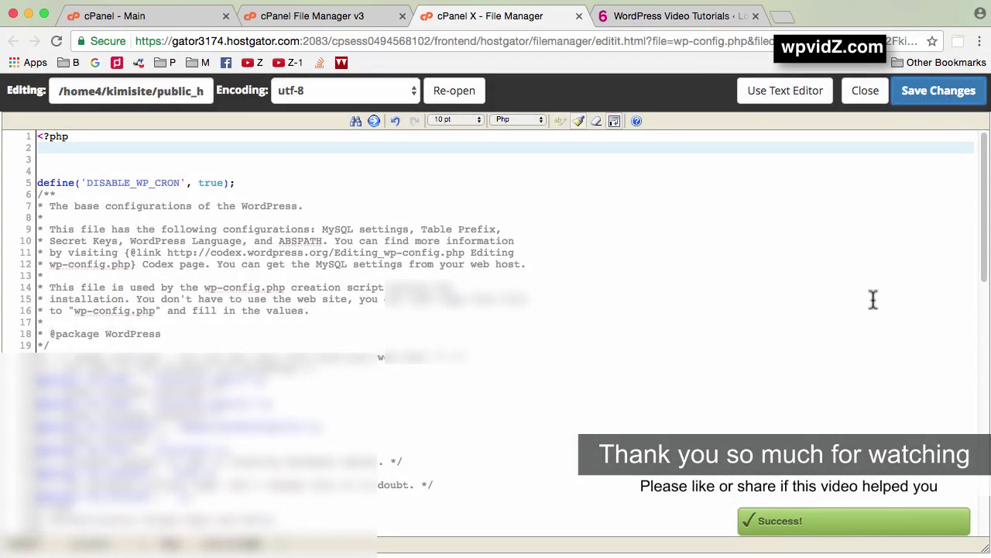
left_click(579, 16)
left_click(495, 15)
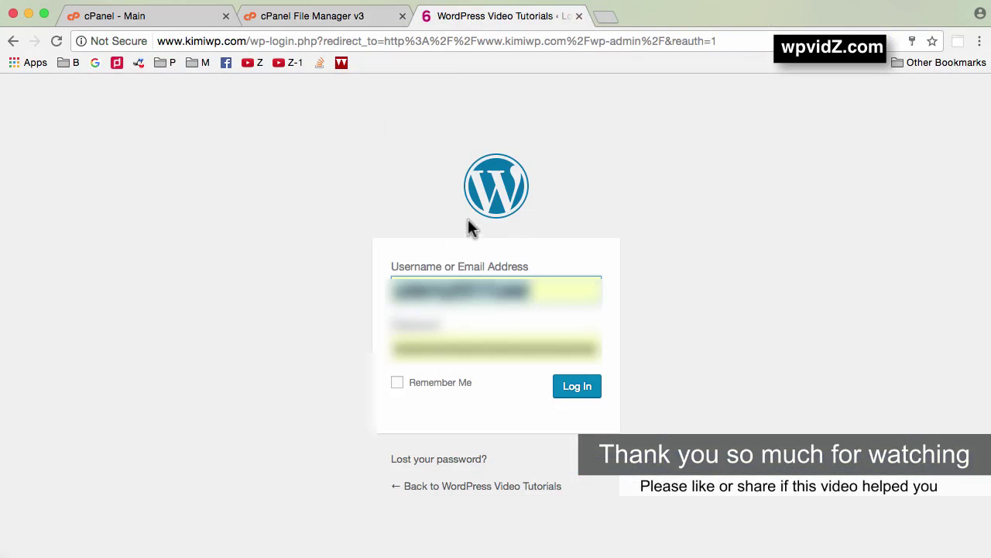